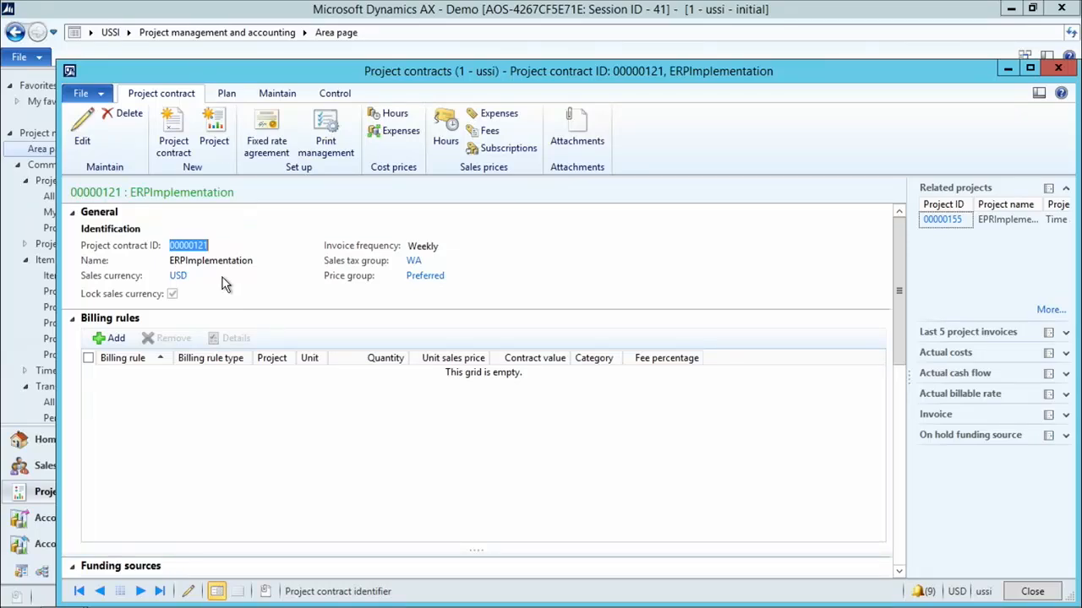
# Review the ERPImplementation contract's funding limits and the categories available for its hour transactions limit.
pyautogui.moveTo(901, 357); pyautogui.dragTo(915, 498)
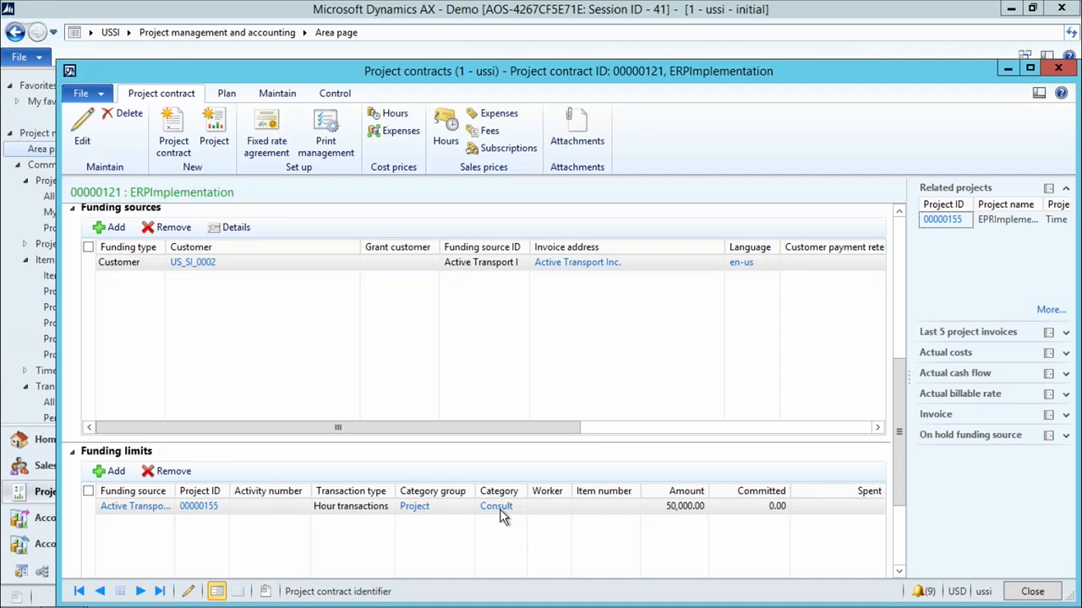
pyautogui.hotkey('ctrl', 'e')
pyautogui.click(490, 523)
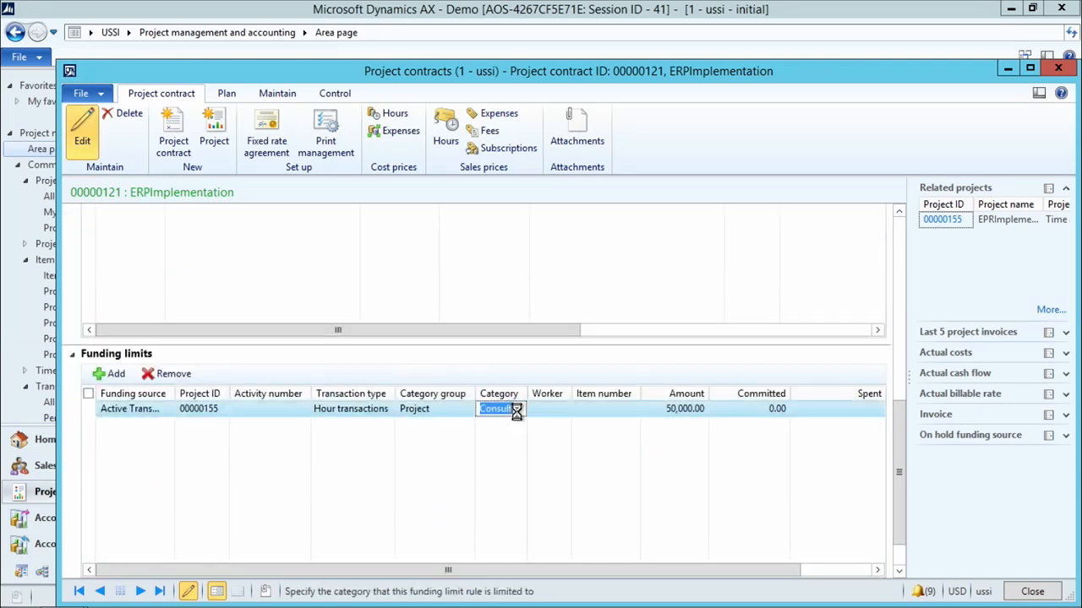
pyautogui.click(518, 409)
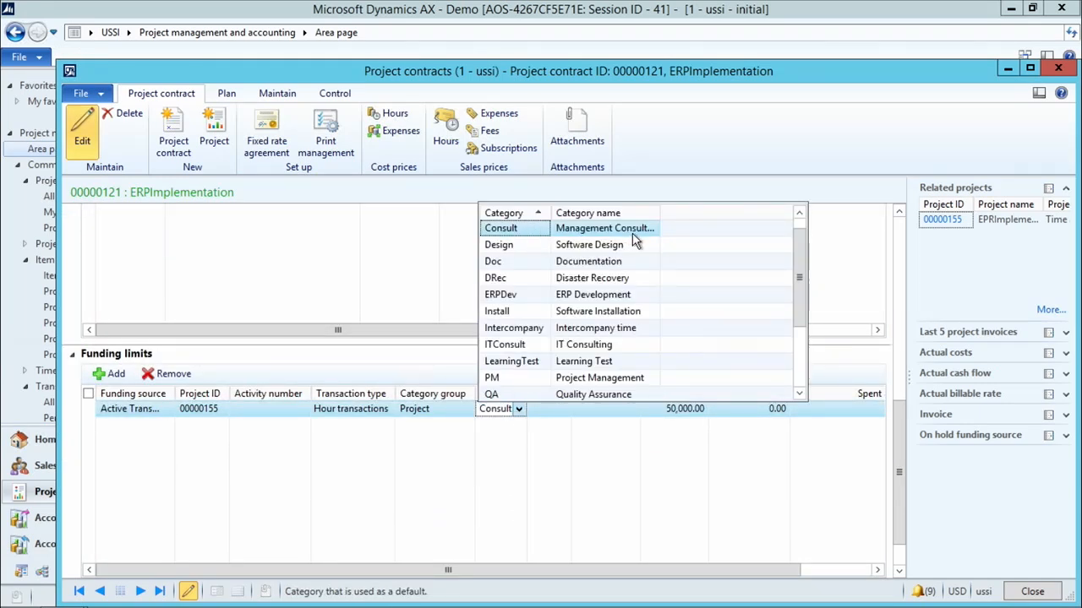
pyautogui.click(863, 269)
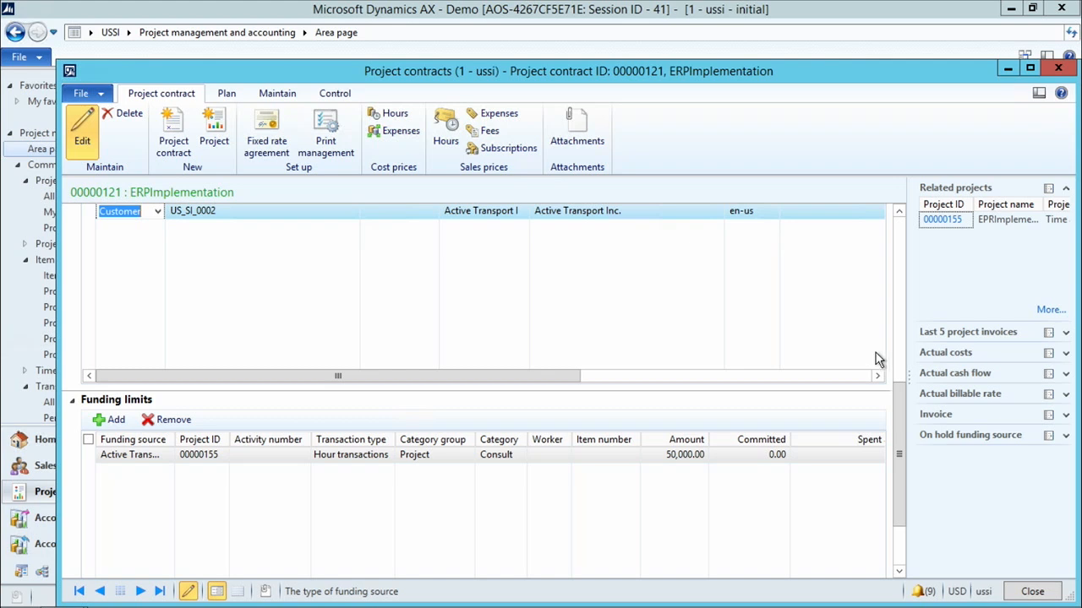
# Create a new hour journal for the contract's related project EPRImplementation and open its journal lines.
pyautogui.click(938, 220)
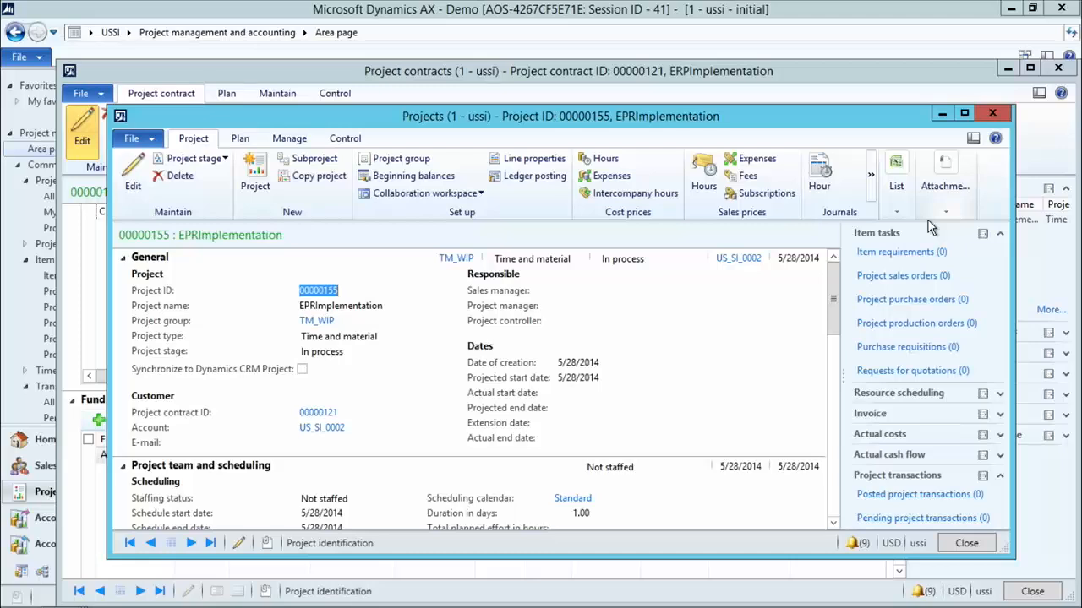
pyautogui.click(873, 205)
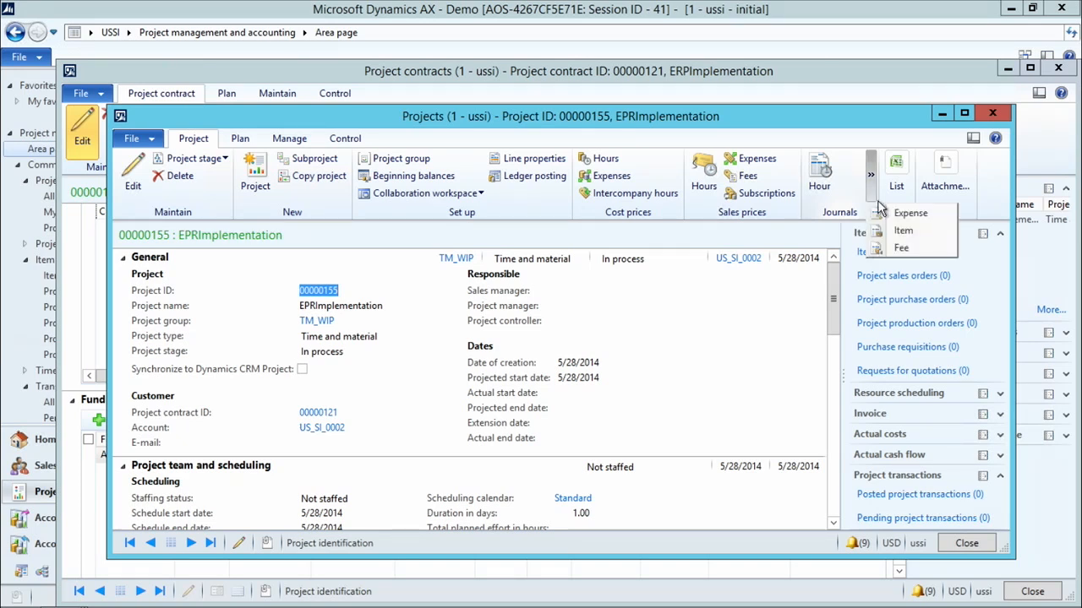
pyautogui.click(826, 184)
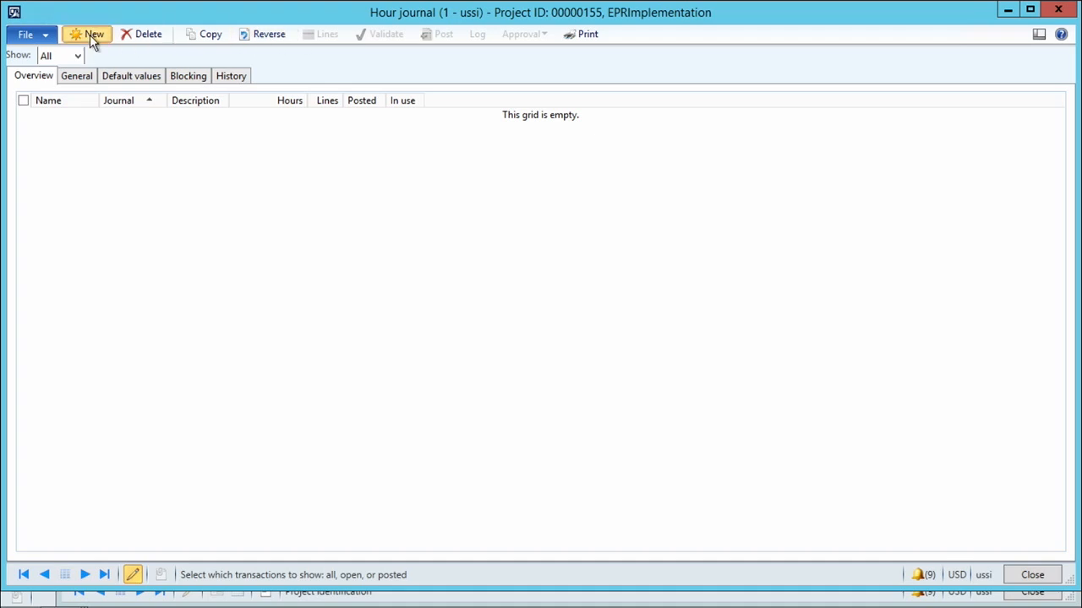
pyautogui.click(90, 34)
pyautogui.click(325, 35)
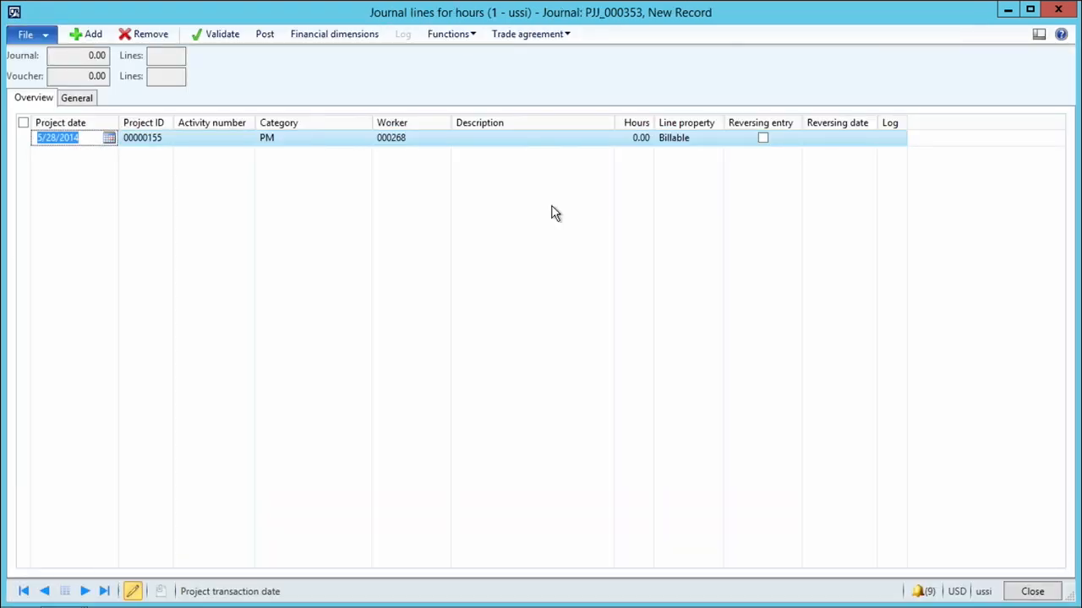
# Set the hour journal line's category to Consult and its hours to 10.
pyautogui.click(306, 140)
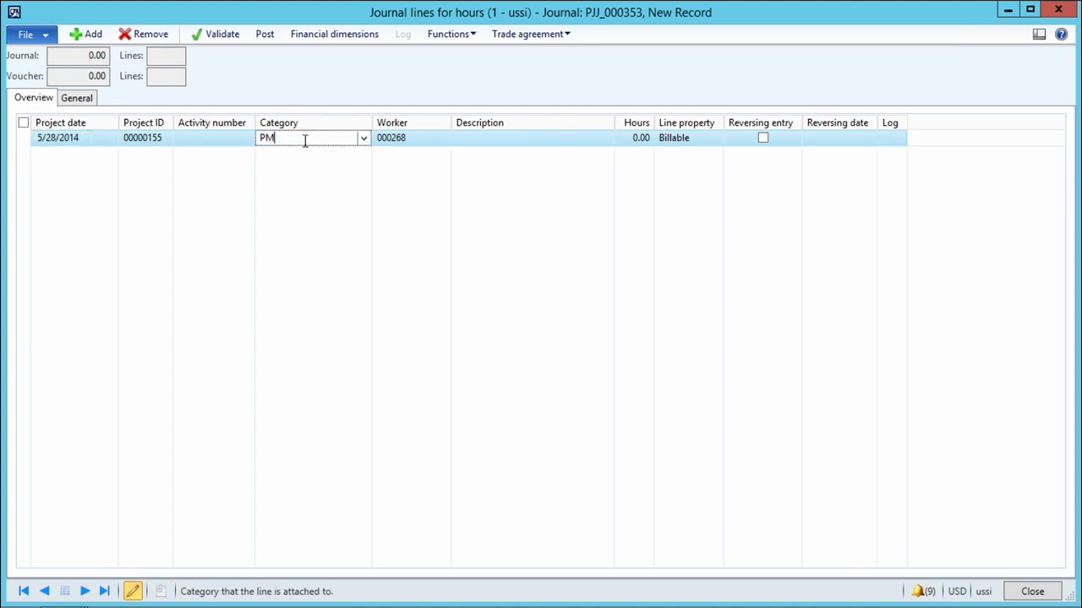
pyautogui.click(364, 140)
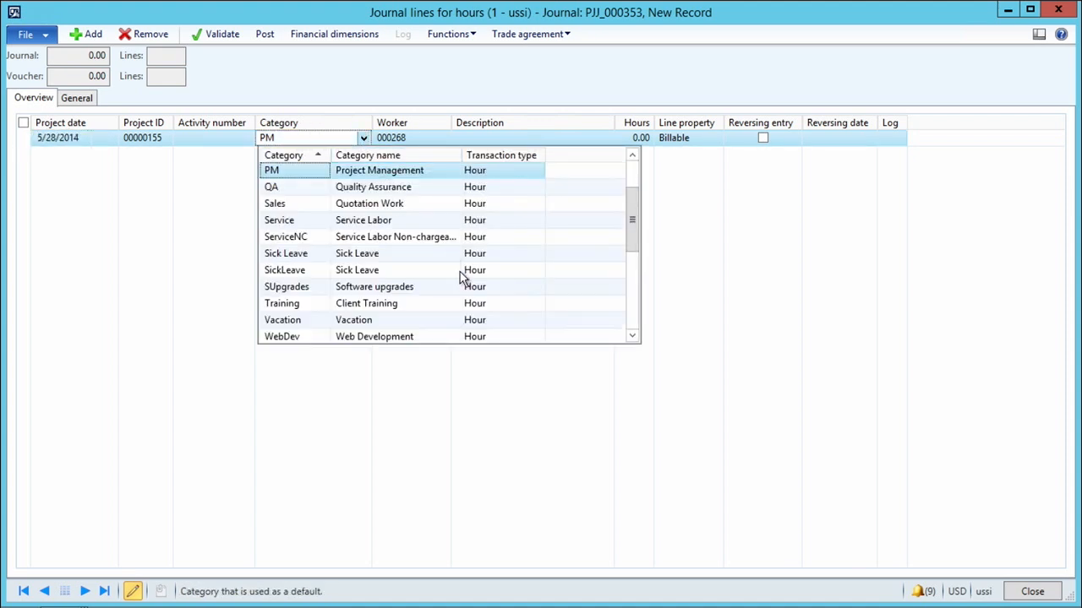
pyautogui.moveTo(630, 220); pyautogui.dragTo(633, 201)
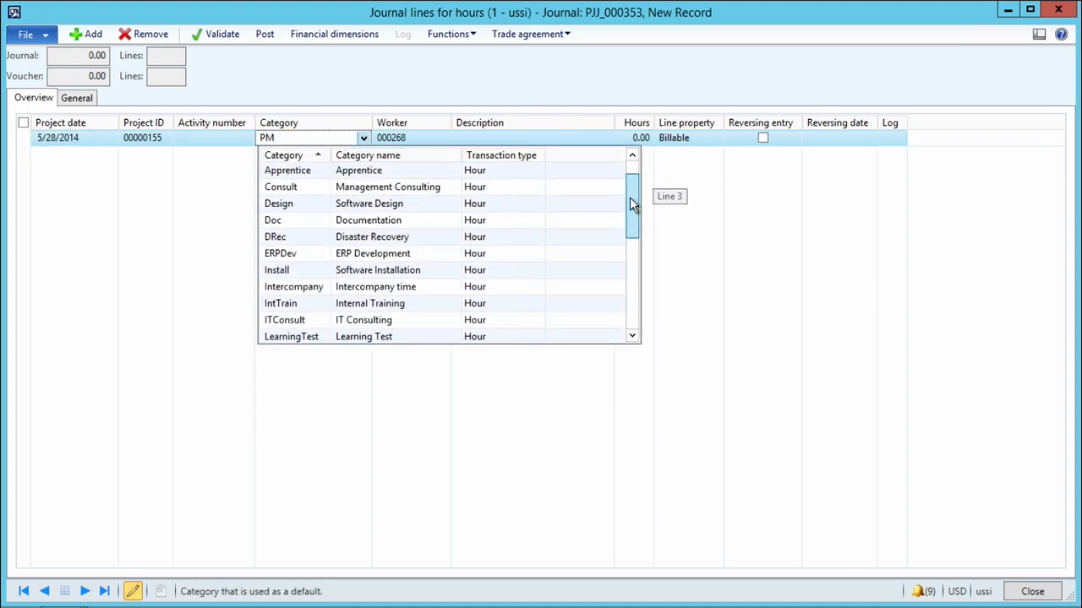
pyautogui.click(318, 187)
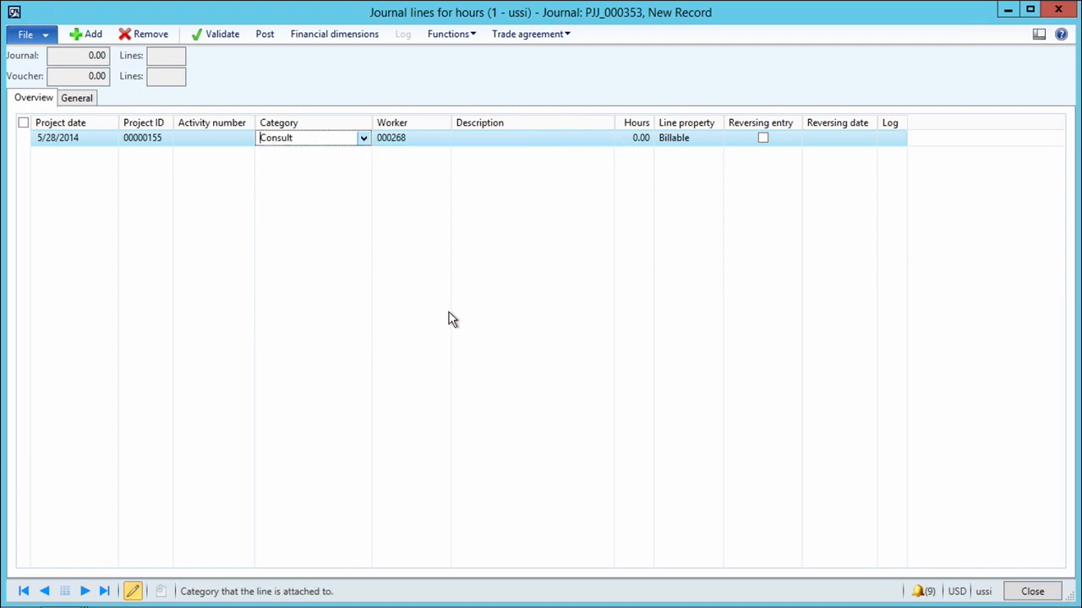
pyautogui.press('Tab')
pyautogui.click(627, 138)
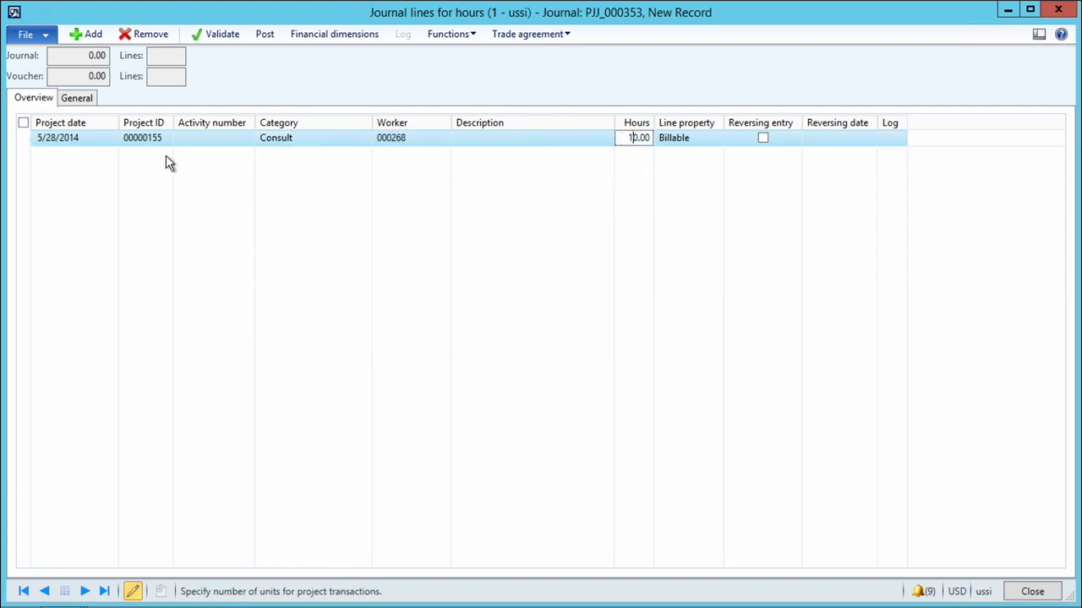
# From the journal line's details, open the Consult category's record and set its item sales tax group to ALL.
pyautogui.click(83, 99)
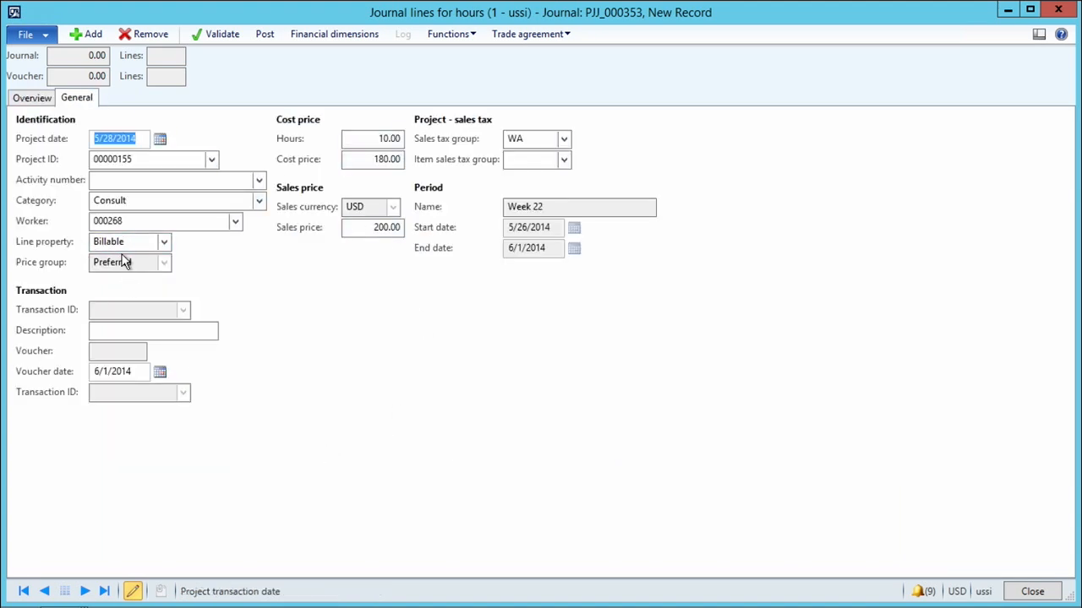
pyautogui.moveTo(120, 250)
pyautogui.rightClick(102, 202)
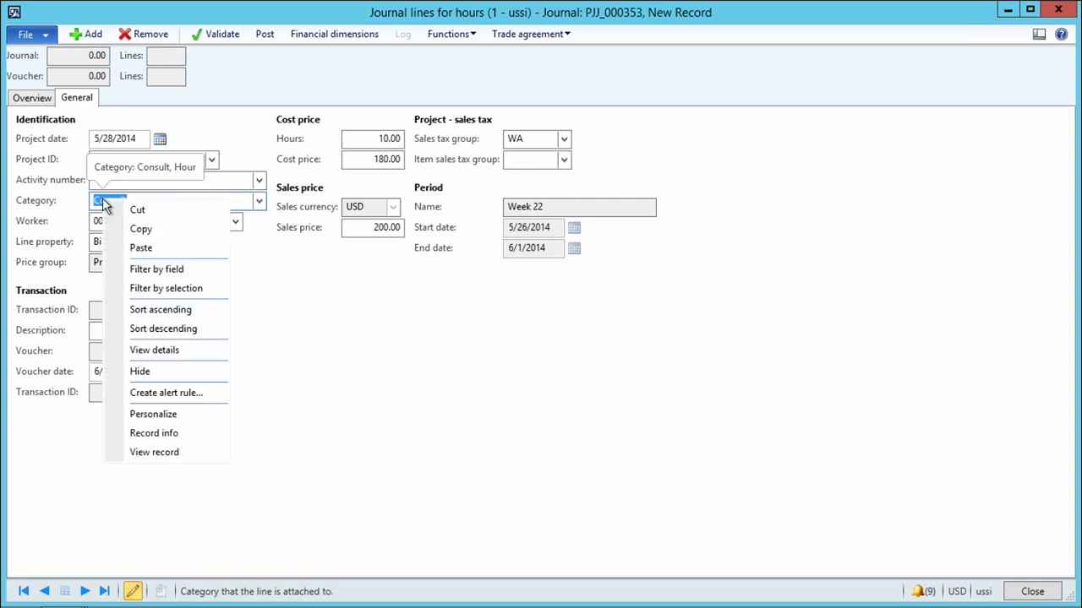
pyautogui.click(175, 349)
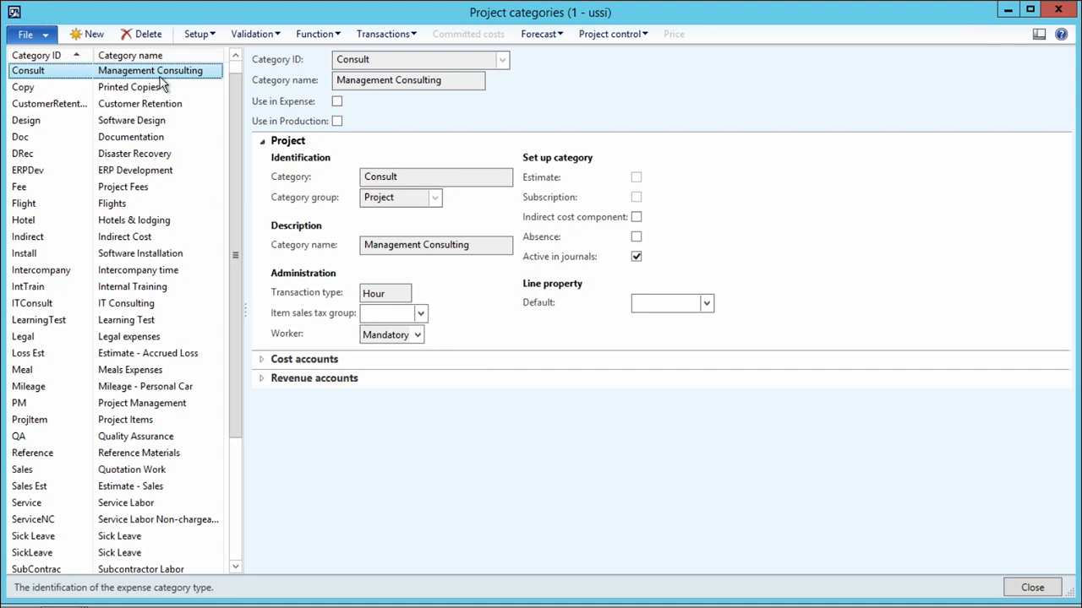
pyautogui.click(421, 314)
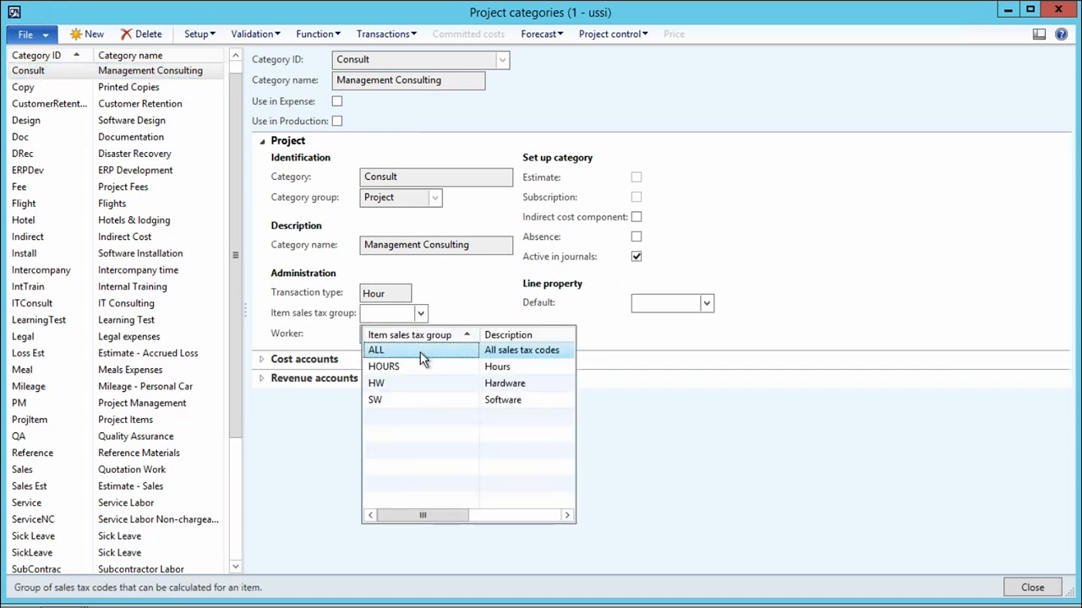
pyautogui.click(420, 352)
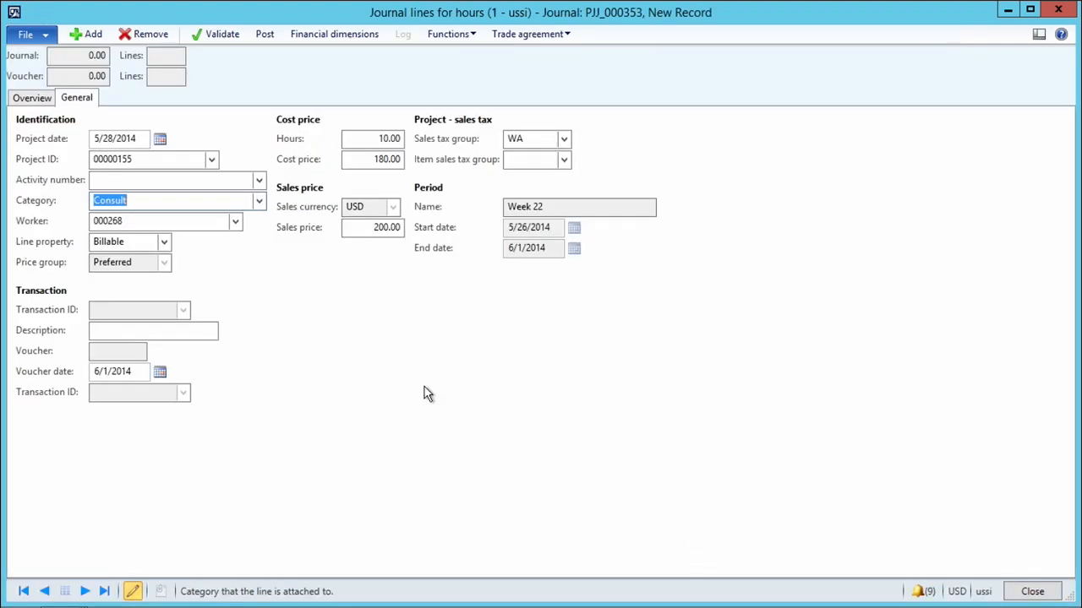
# Replace the journal line with a new one for category Consult and 10 hours, and check its sales tax details.
pyautogui.click(141, 36)
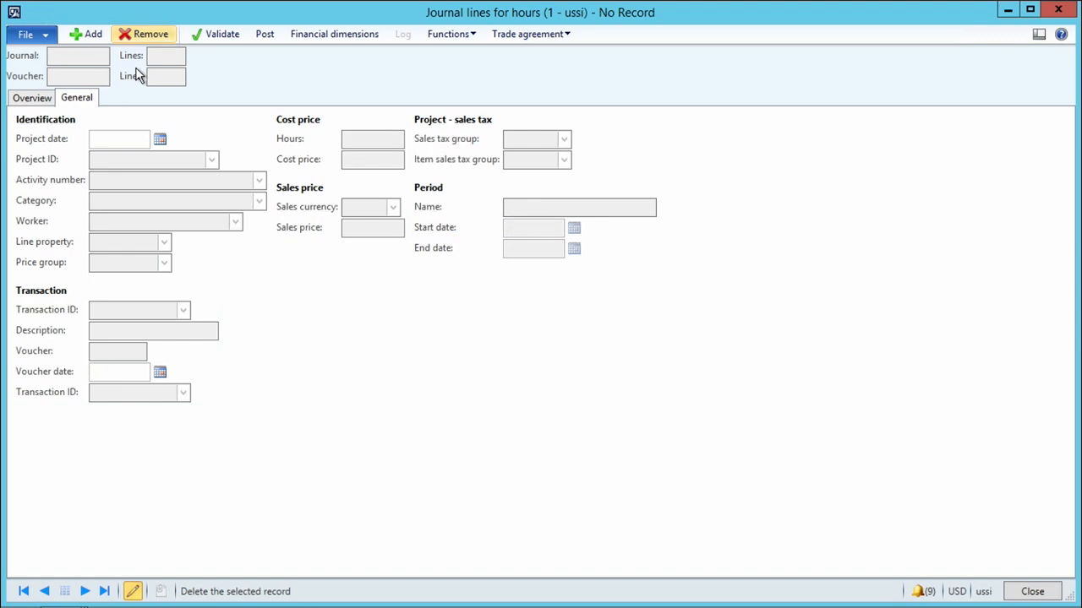
pyautogui.click(88, 37)
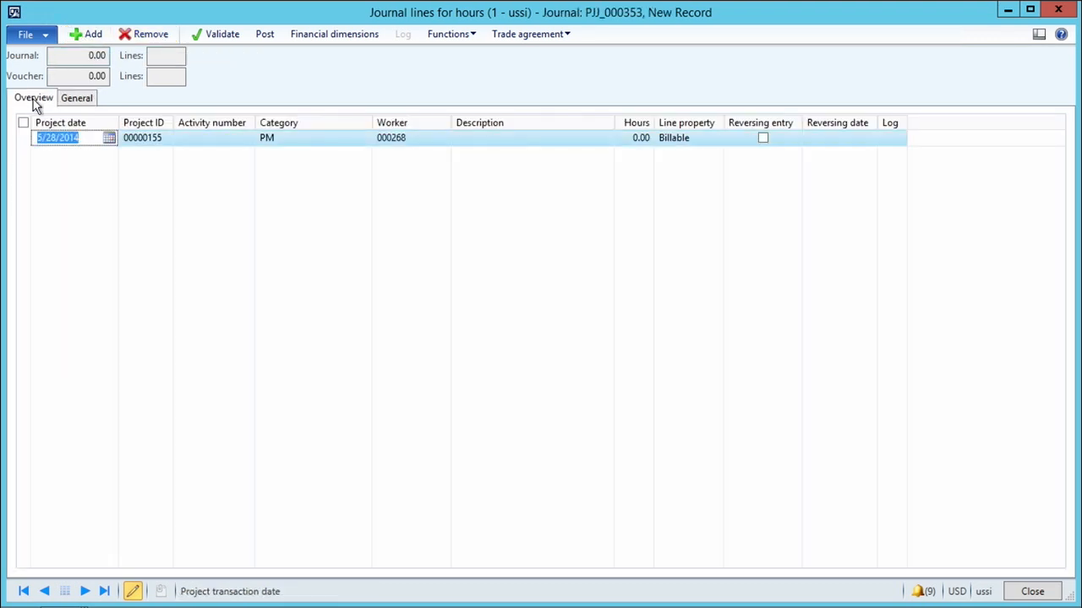
pyautogui.click(283, 139)
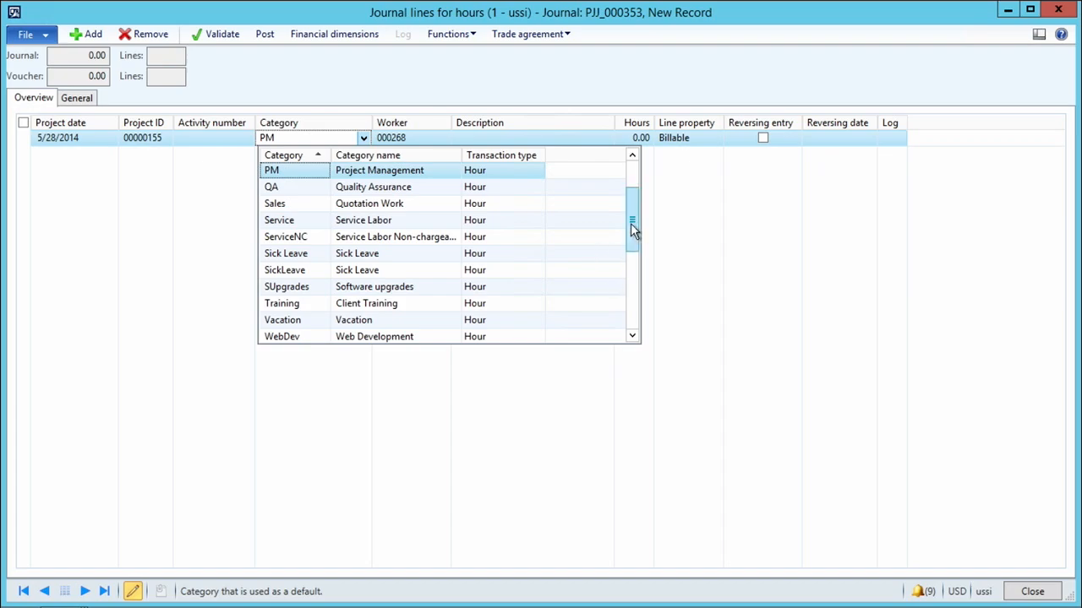
pyautogui.moveTo(630, 225); pyautogui.dragTo(633, 198)
pyautogui.click(277, 220)
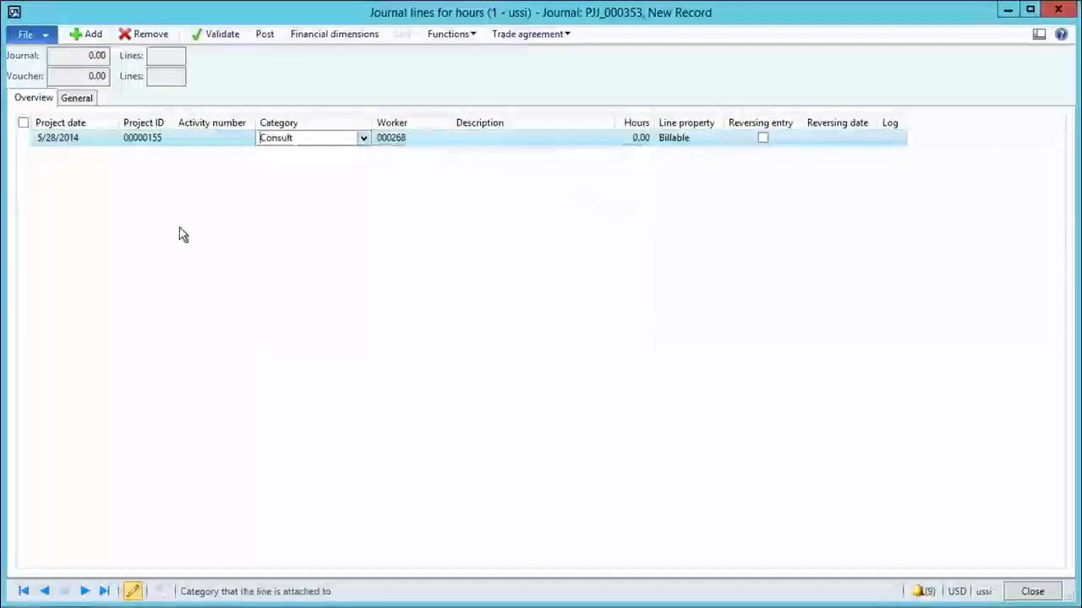
pyautogui.click(632, 138)
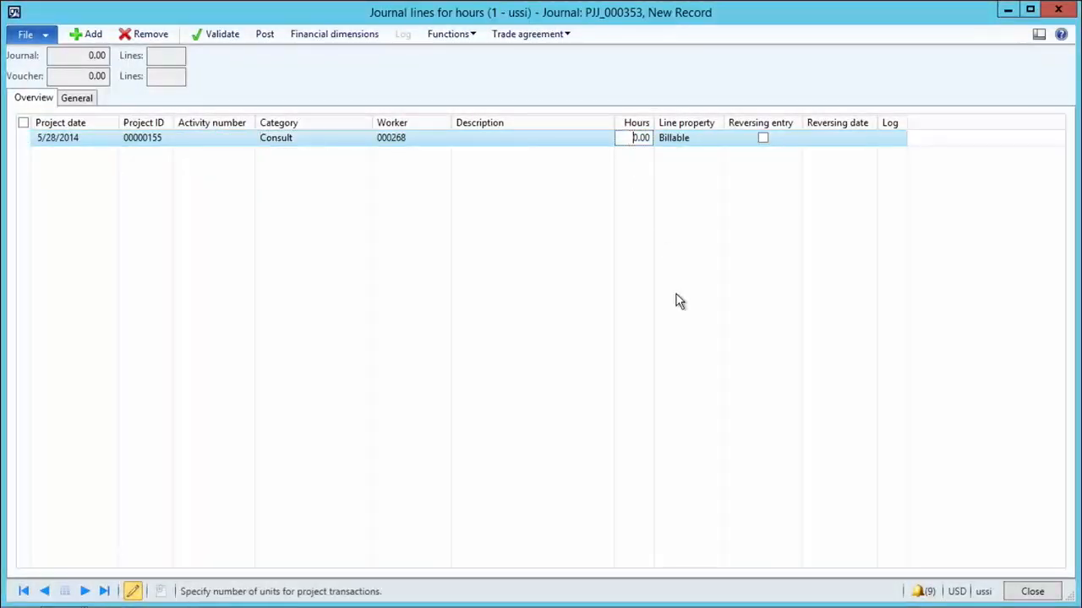
pyautogui.write('1')
pyautogui.click(81, 101)
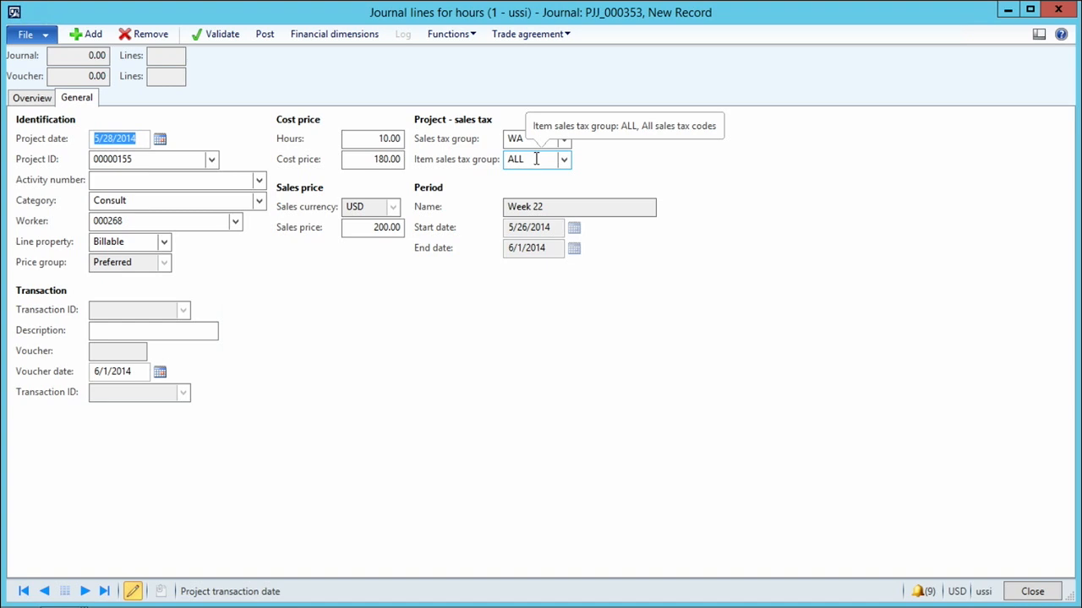
pyautogui.click(1035, 593)
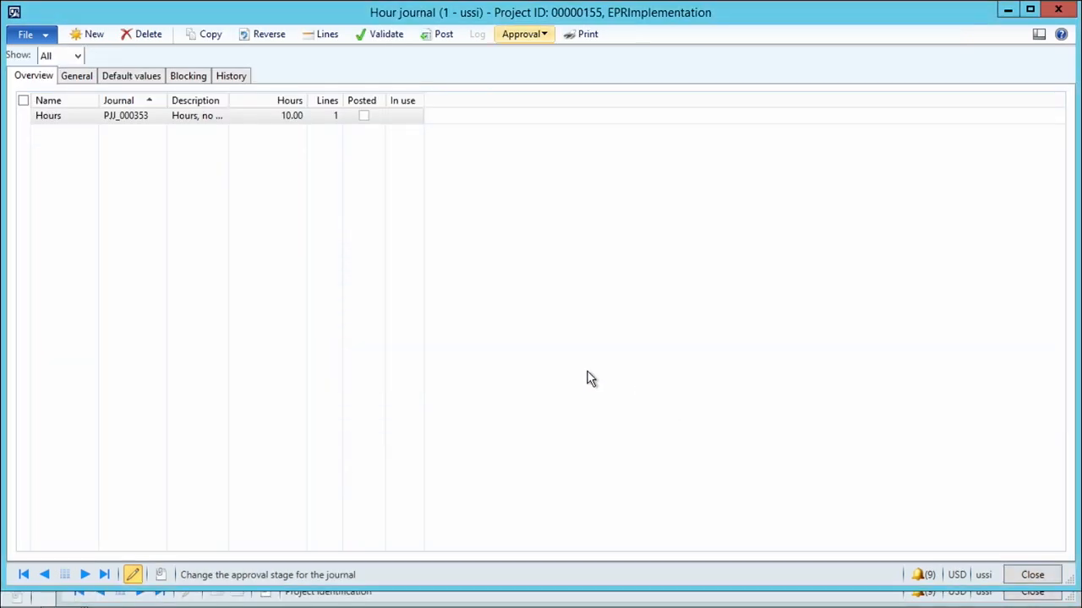
# Post the hour journal and return to the project contract.
pyautogui.click(436, 39)
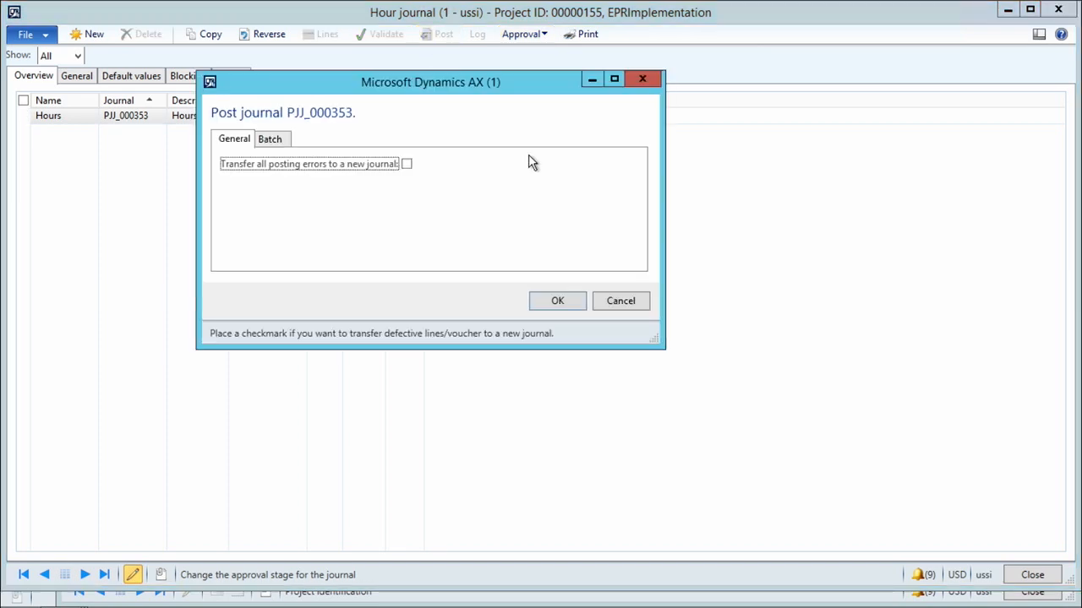
pyautogui.click(554, 303)
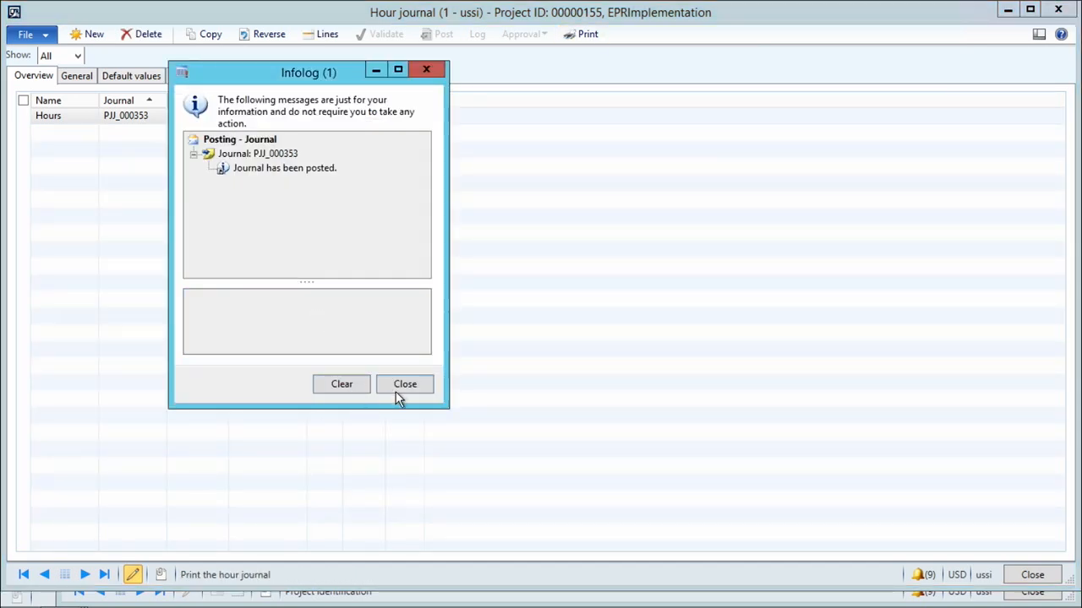
pyautogui.click(395, 387)
pyautogui.click(1033, 575)
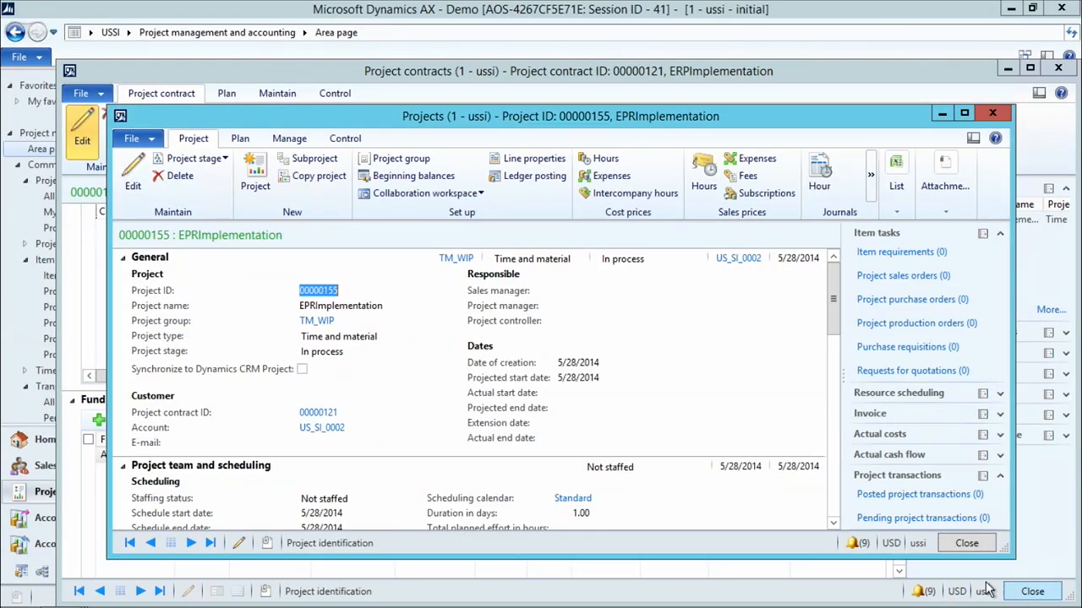
pyautogui.click(959, 547)
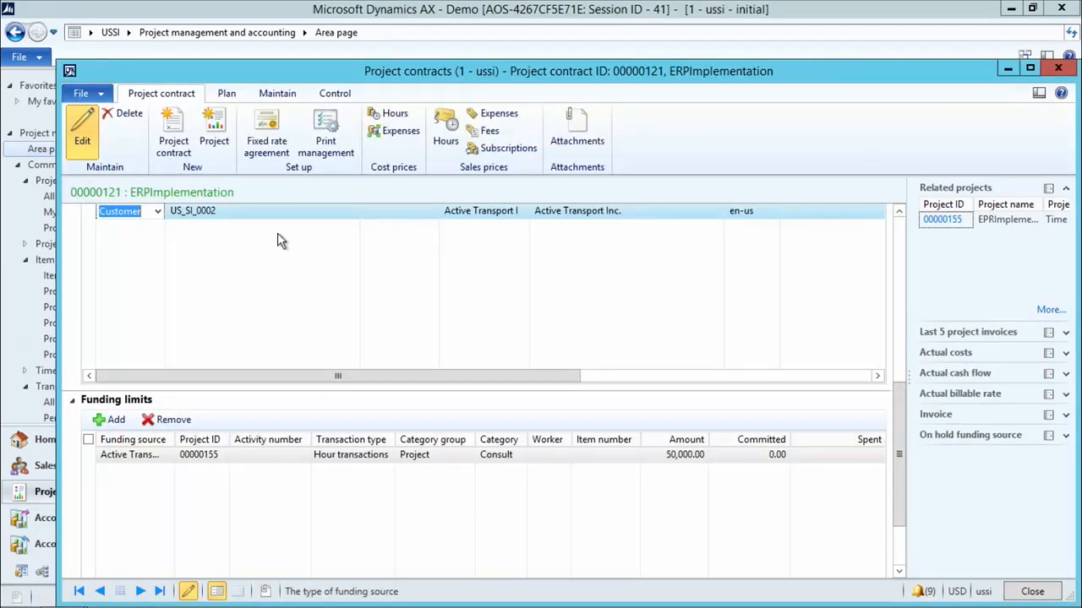
# Start a new invoice proposal for the project contract and check the available funding sources.
pyautogui.click(278, 93)
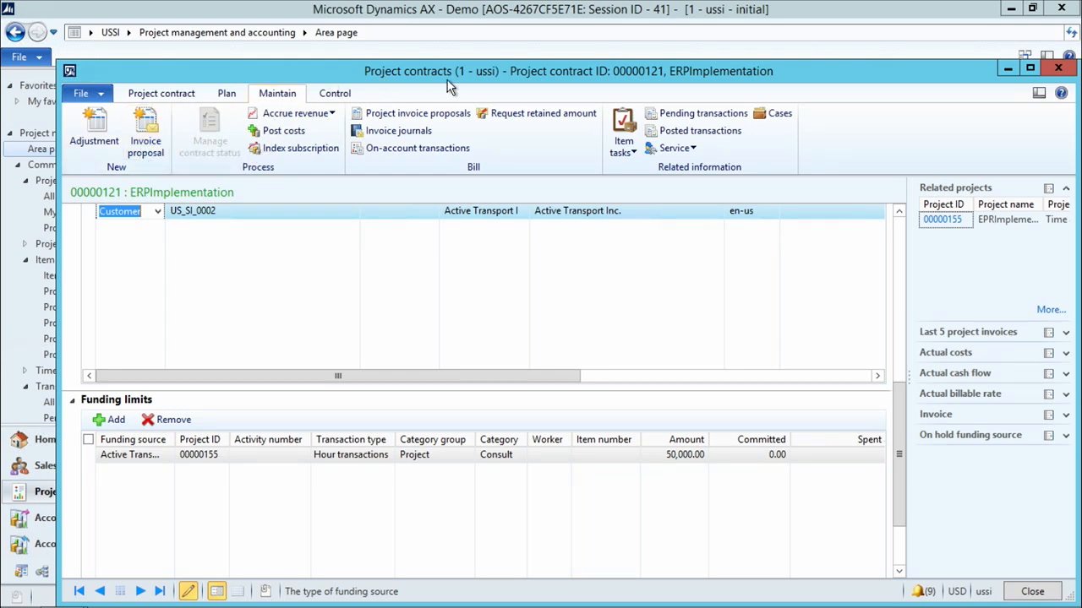
pyautogui.click(160, 147)
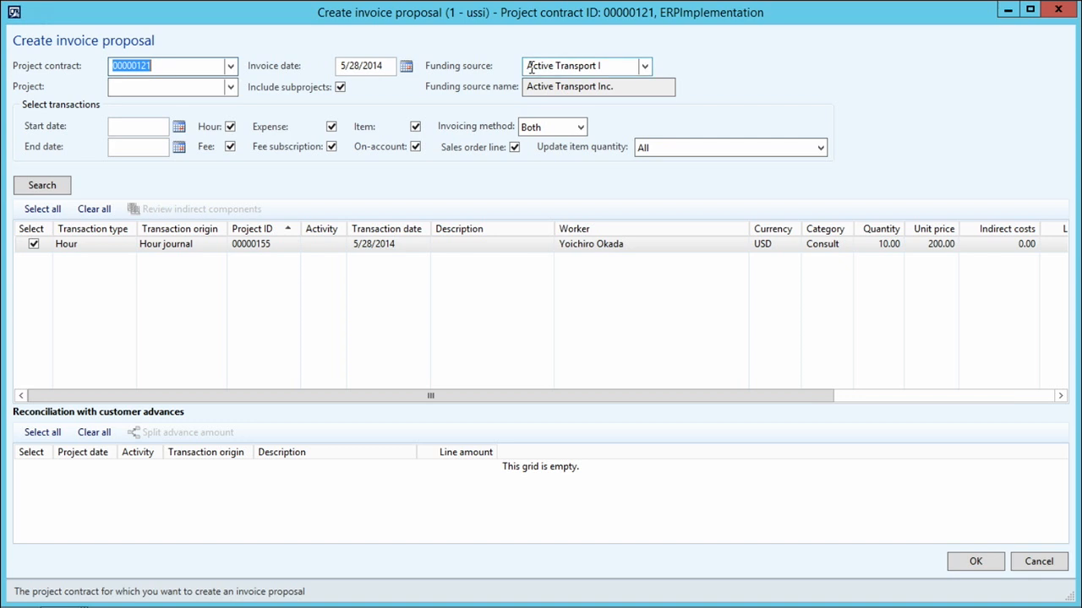
pyautogui.click(644, 66)
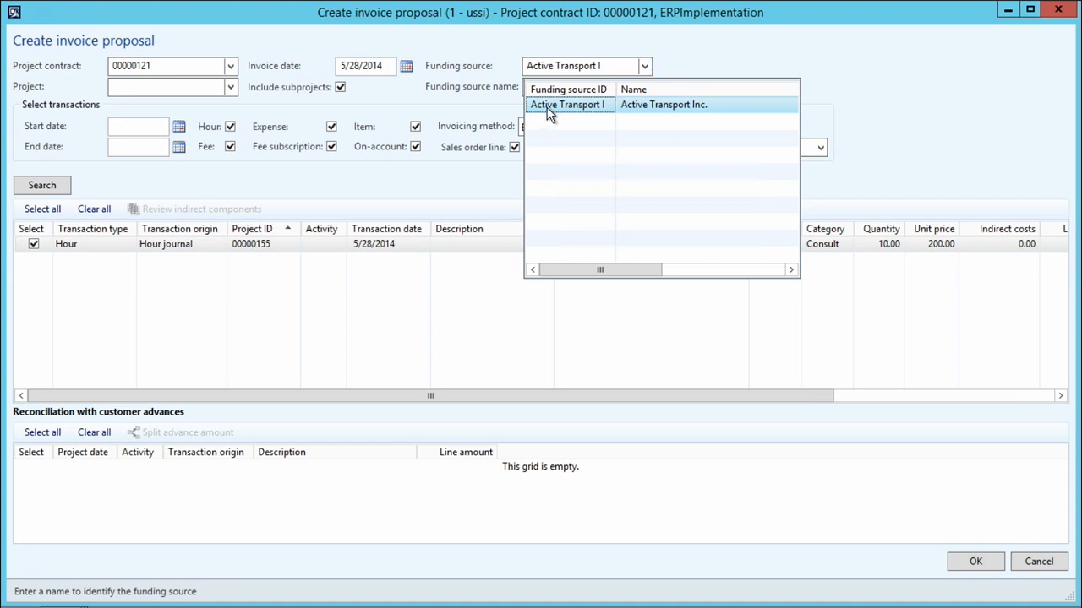
pyautogui.click(743, 55)
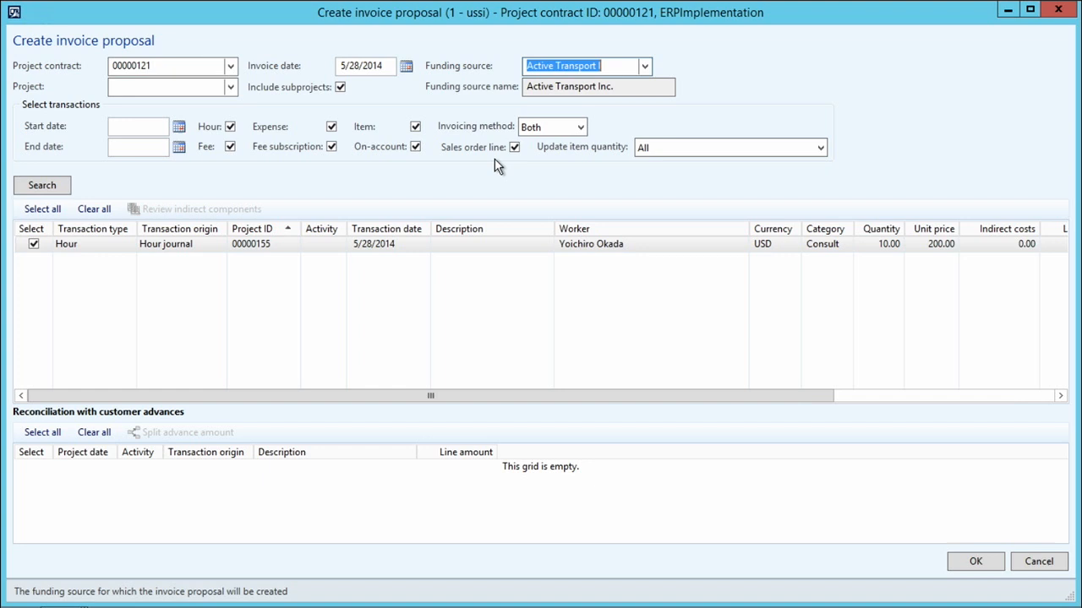
# Exclude hour transactions from the invoice proposal's selection and search the transactions again.
pyautogui.click(230, 145)
pyautogui.click(230, 127)
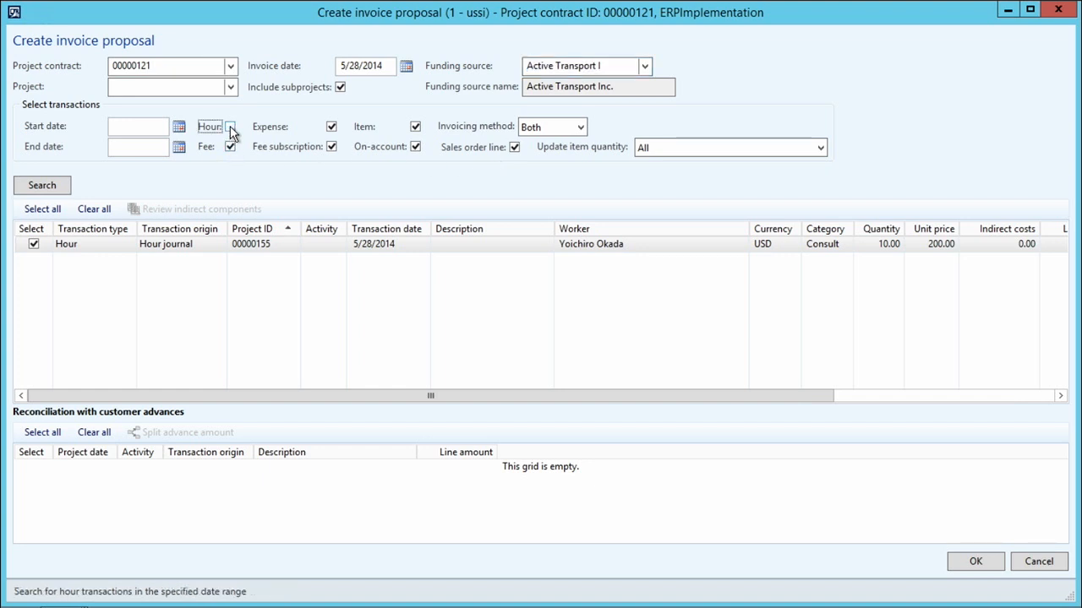
pyautogui.click(32, 187)
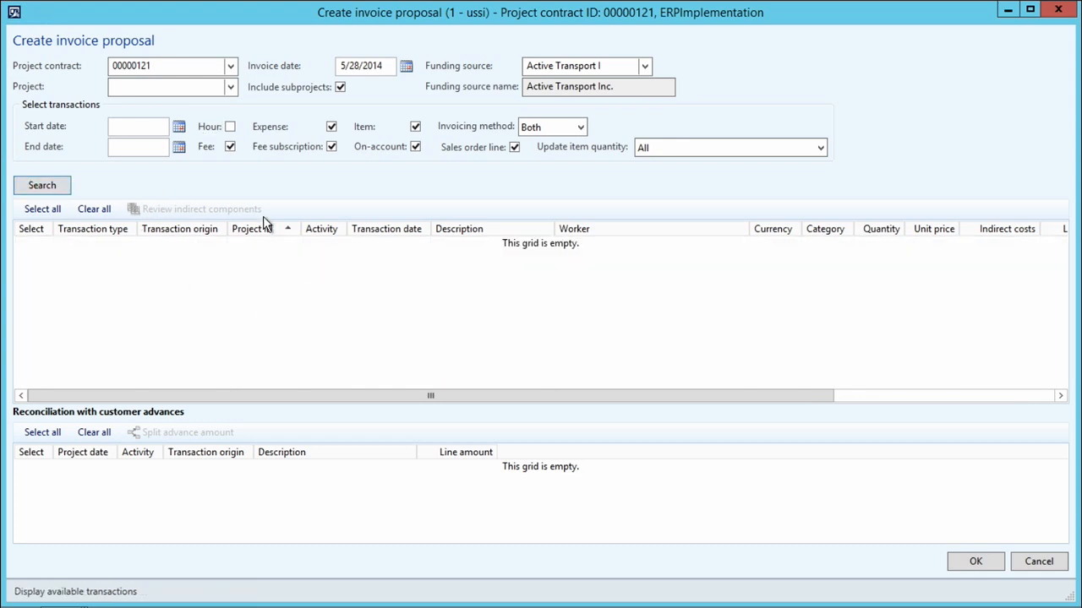
# Include hour transactions in the invoice proposal's selection again and search for the transactions.
pyautogui.click(230, 128)
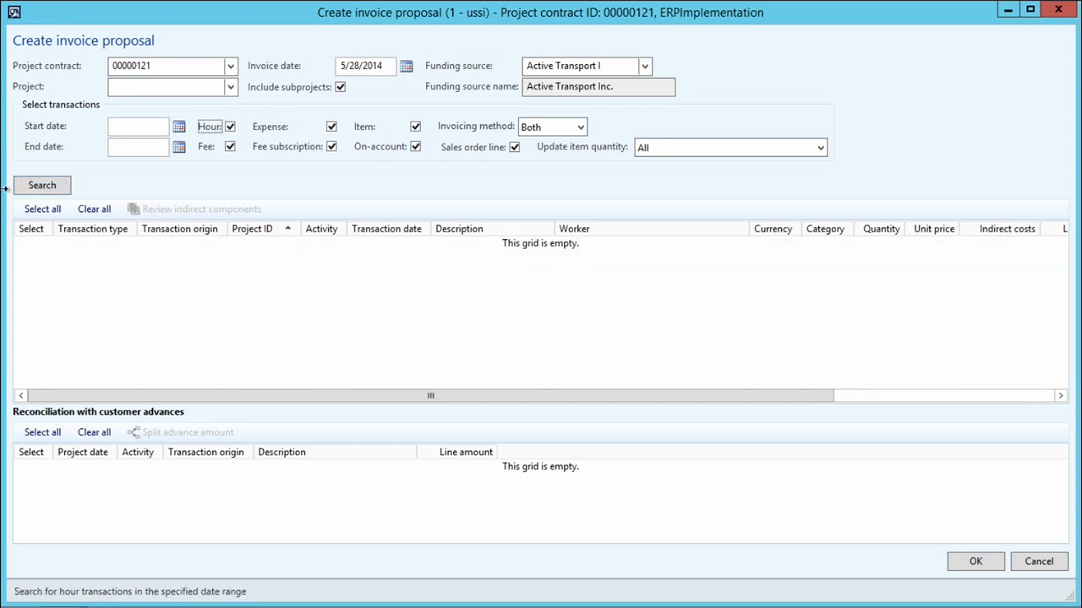
pyautogui.click(32, 190)
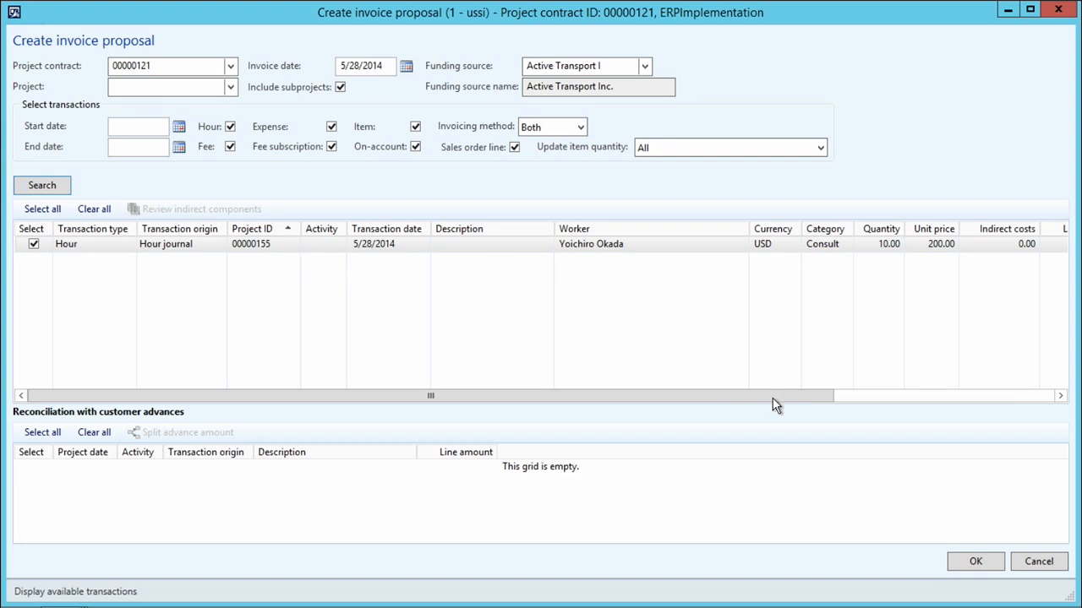
pyautogui.click(974, 564)
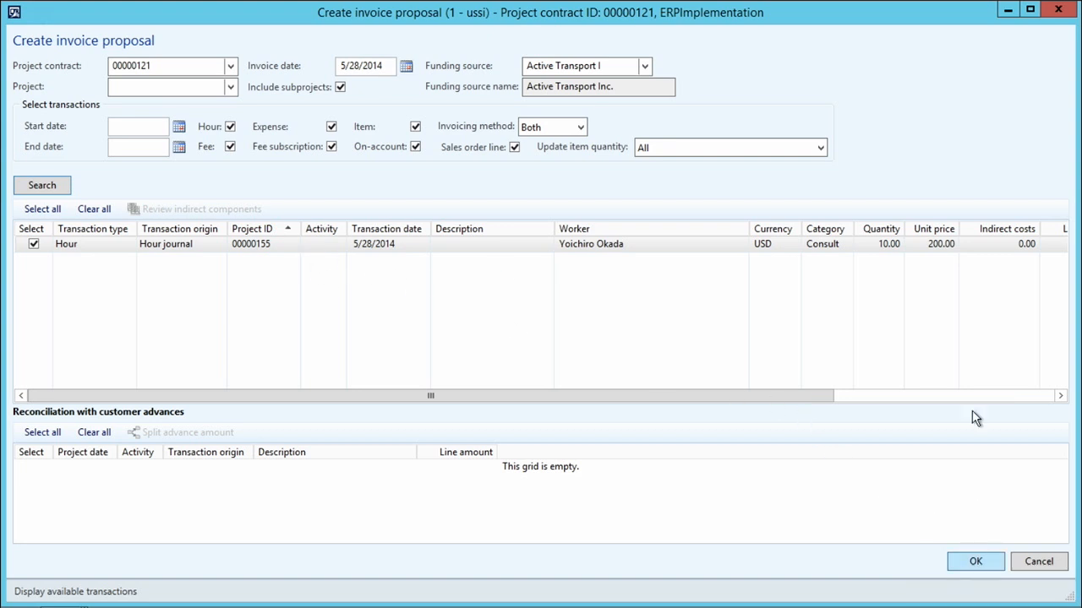
# Check the projects selectable for the contract, leave the project blank, and create the invoice proposal.
pyautogui.click(115, 86)
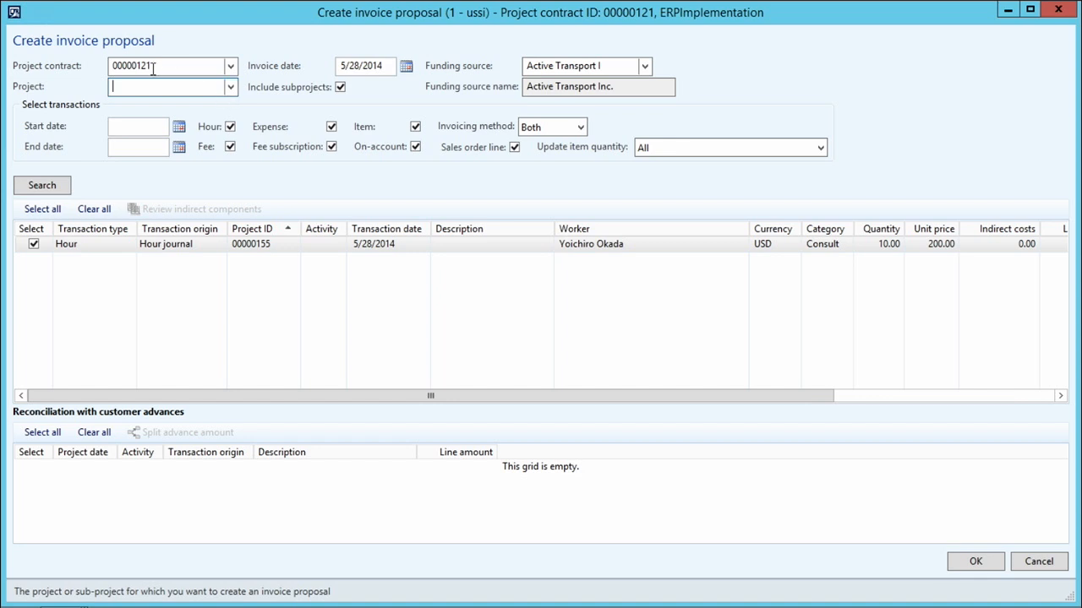
pyautogui.click(230, 87)
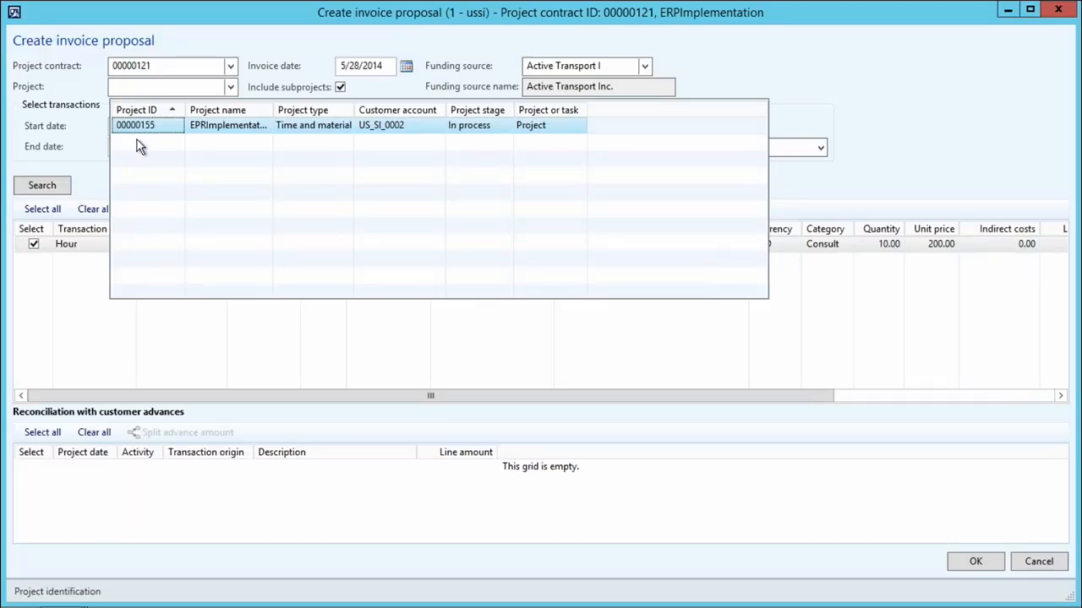
pyautogui.click(73, 93)
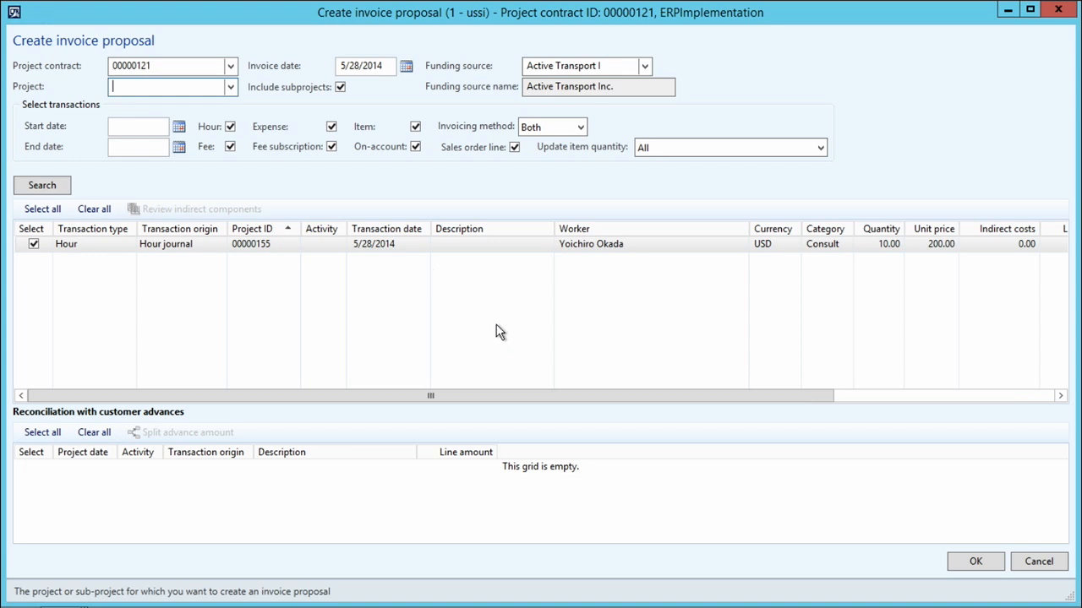
pyautogui.click(980, 561)
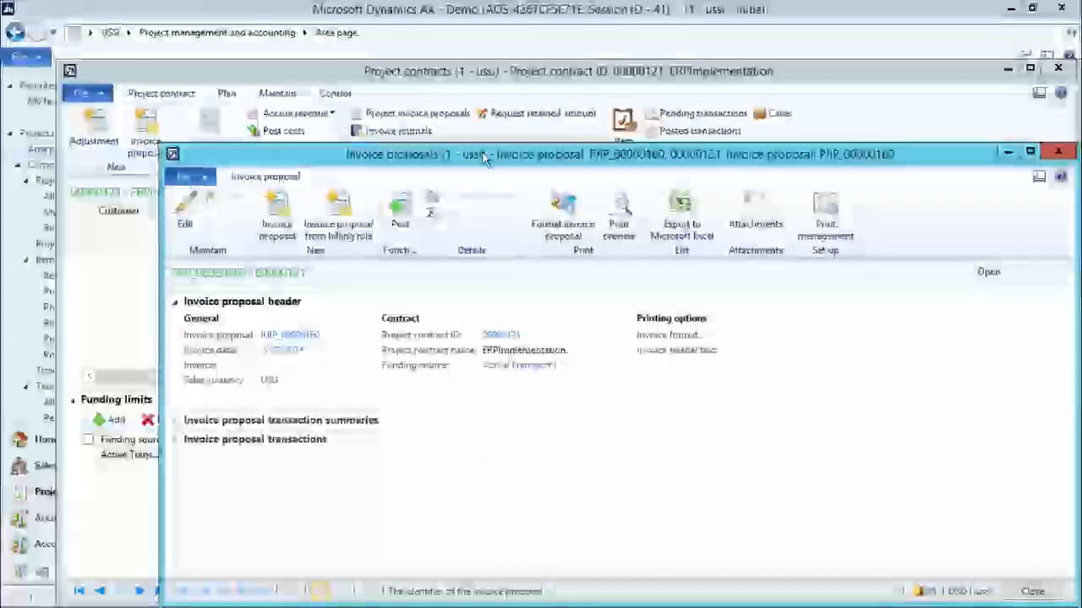
# Maximize the new invoice proposal, put it in edit mode, and examine the hour line's sales price, hours and description.
pyautogui.moveTo(464, 157)
pyautogui.mouseDown()
pyautogui.moveTo(302, 60)
pyautogui.moveTo(338, 73)
pyautogui.mouseUp()
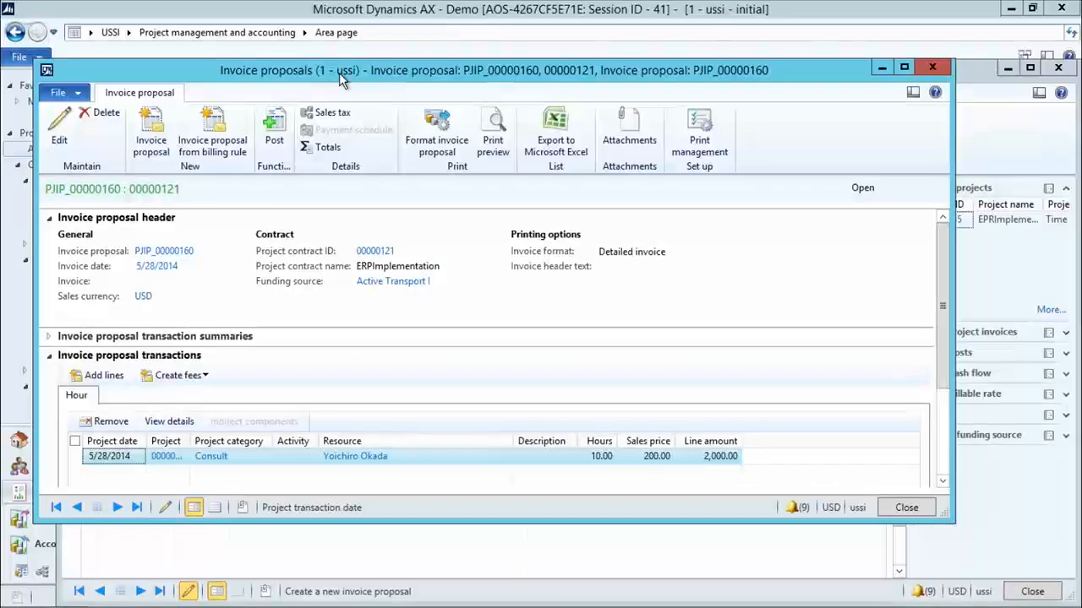
pyautogui.doubleClick(339, 73)
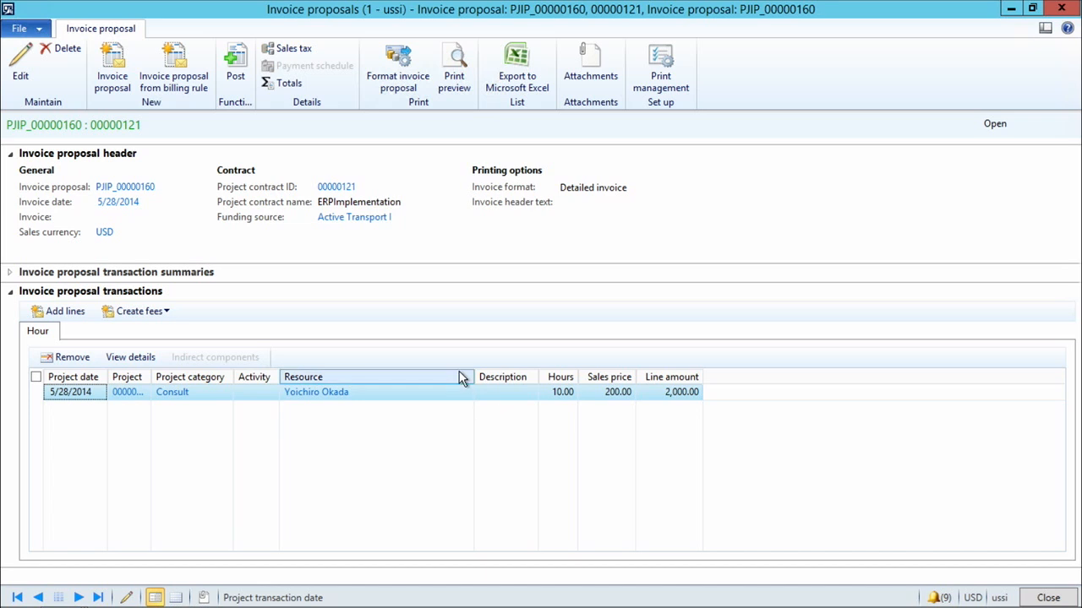
pyautogui.click(20, 69)
pyautogui.click(603, 403)
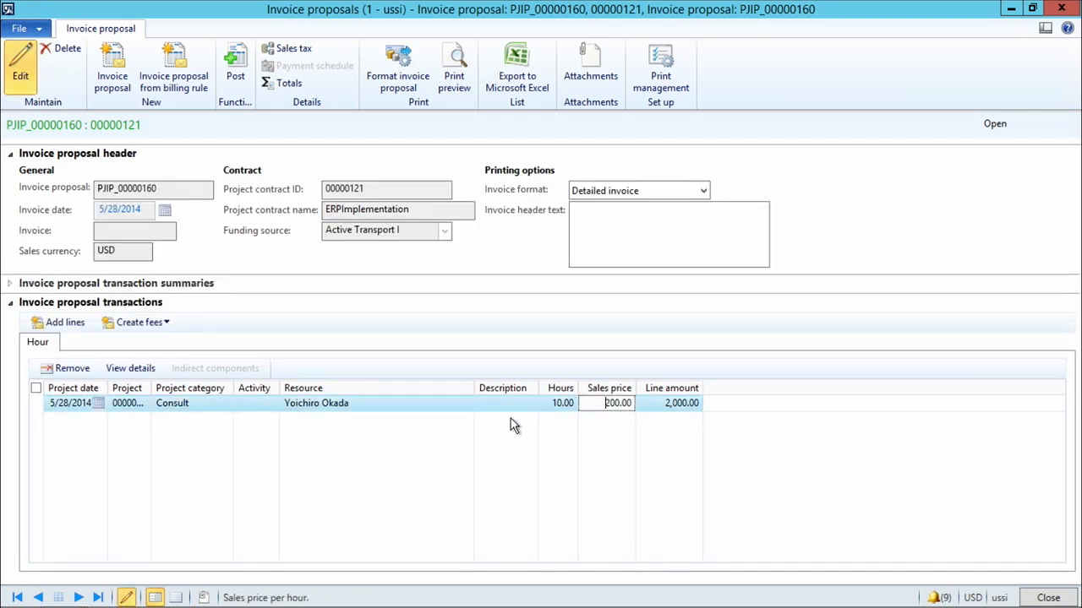
pyautogui.click(544, 400)
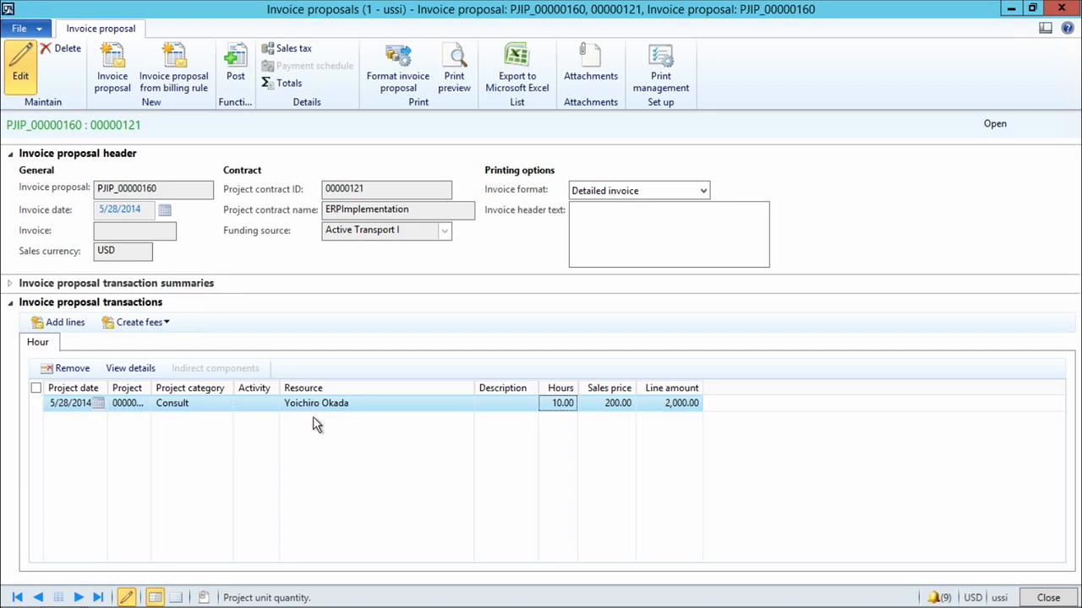
pyautogui.click(485, 404)
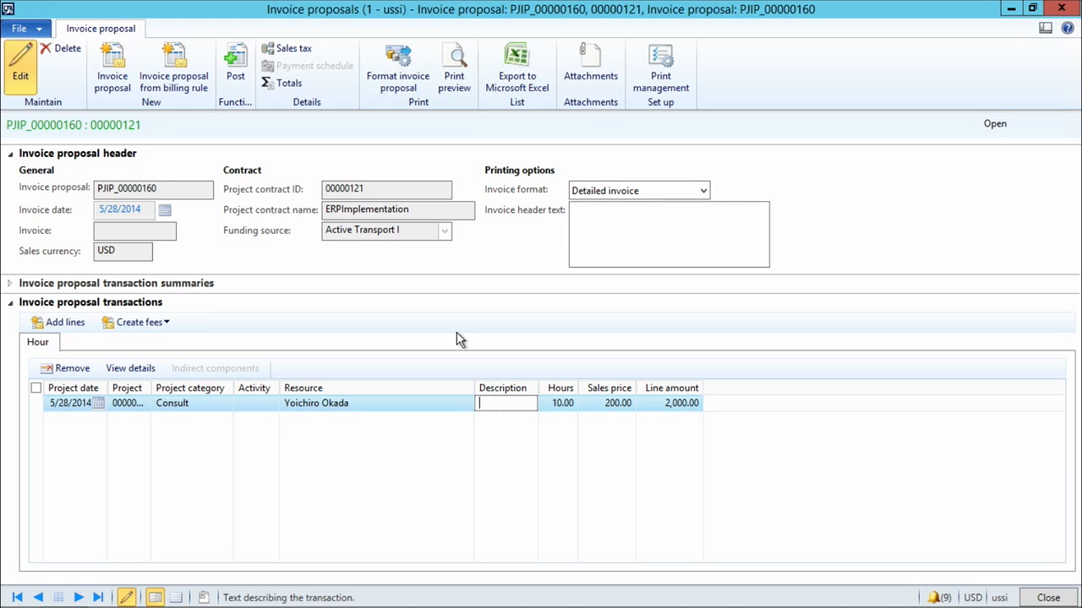
# Go to the Project management and accounting workflows and open the Review project invoice proposals workflow for editing.
pyautogui.hotkey('alt', 'Tab')
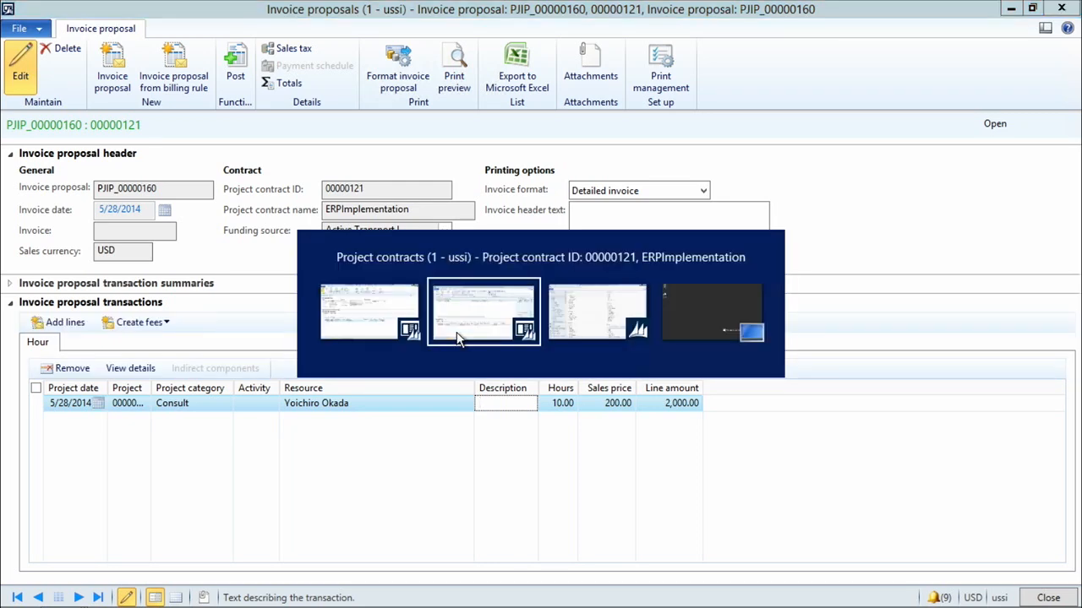
pyautogui.hotkey('alt', 'Tab')
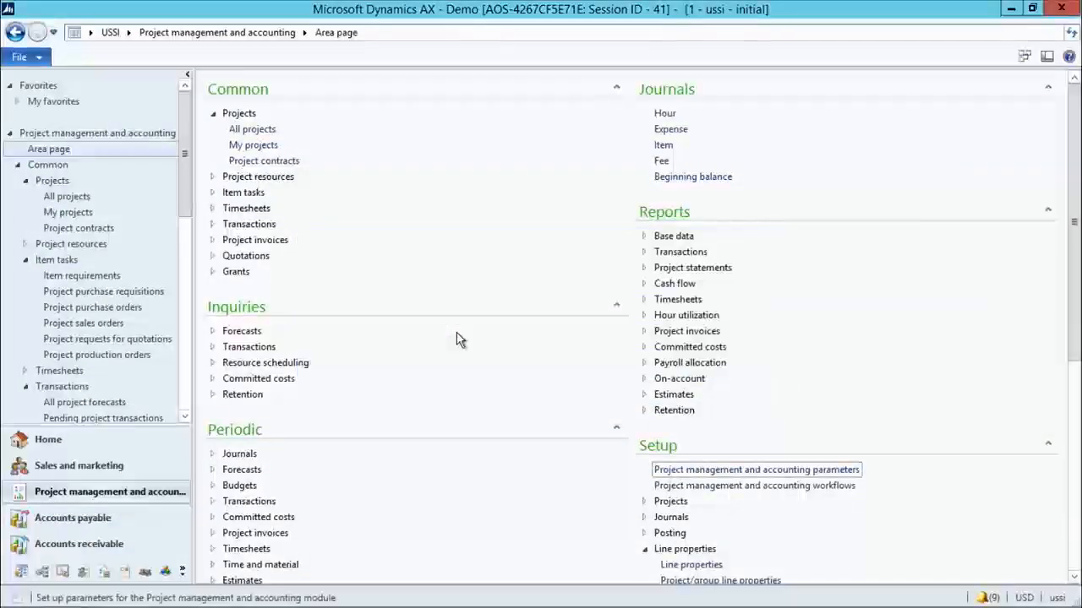
pyautogui.click(755, 487)
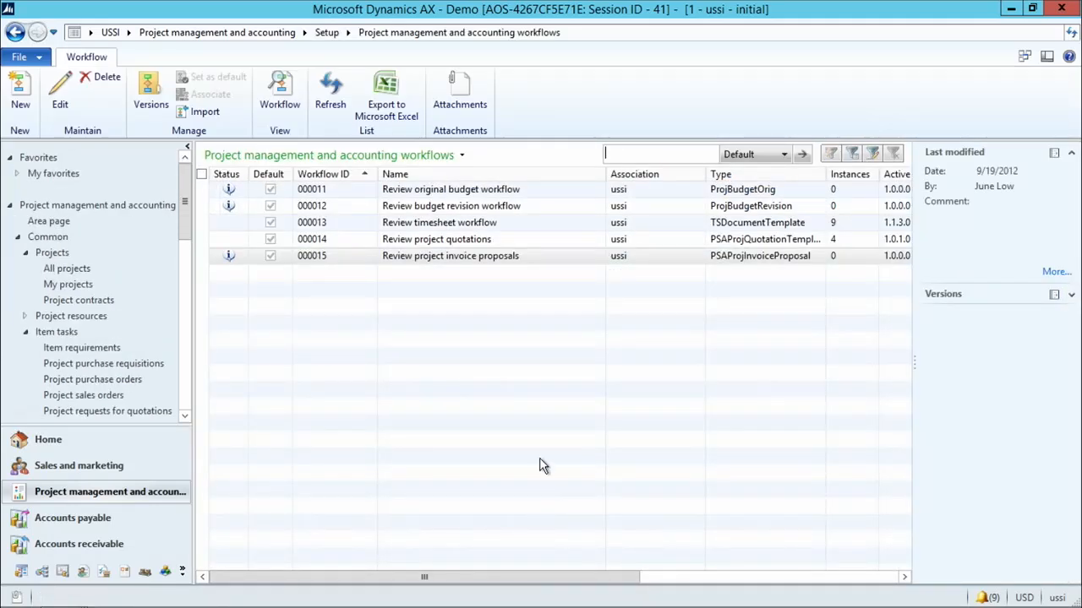
pyautogui.click(402, 263)
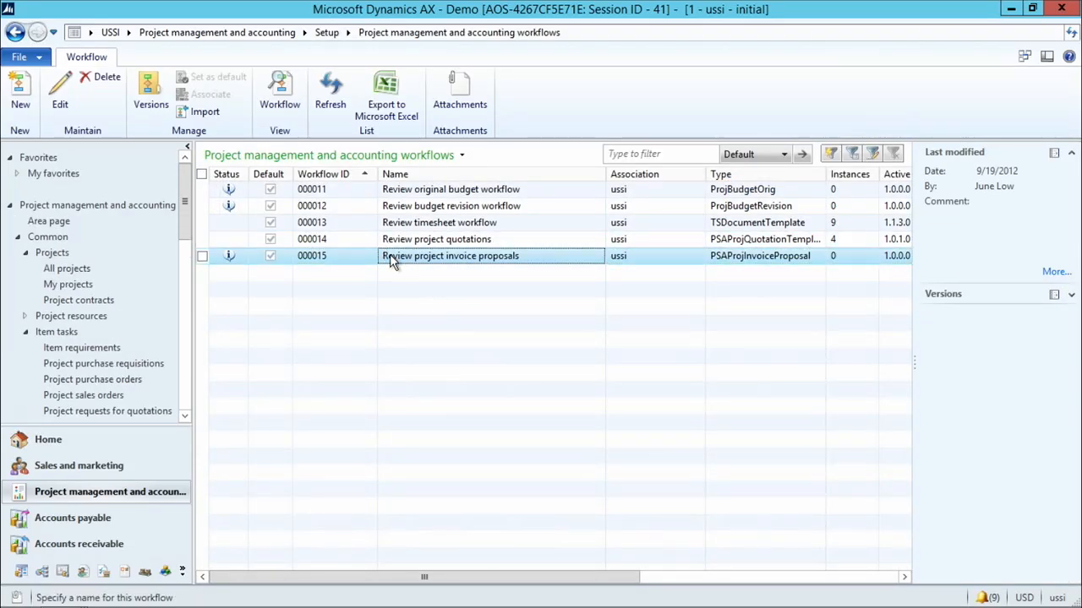
pyautogui.click(64, 111)
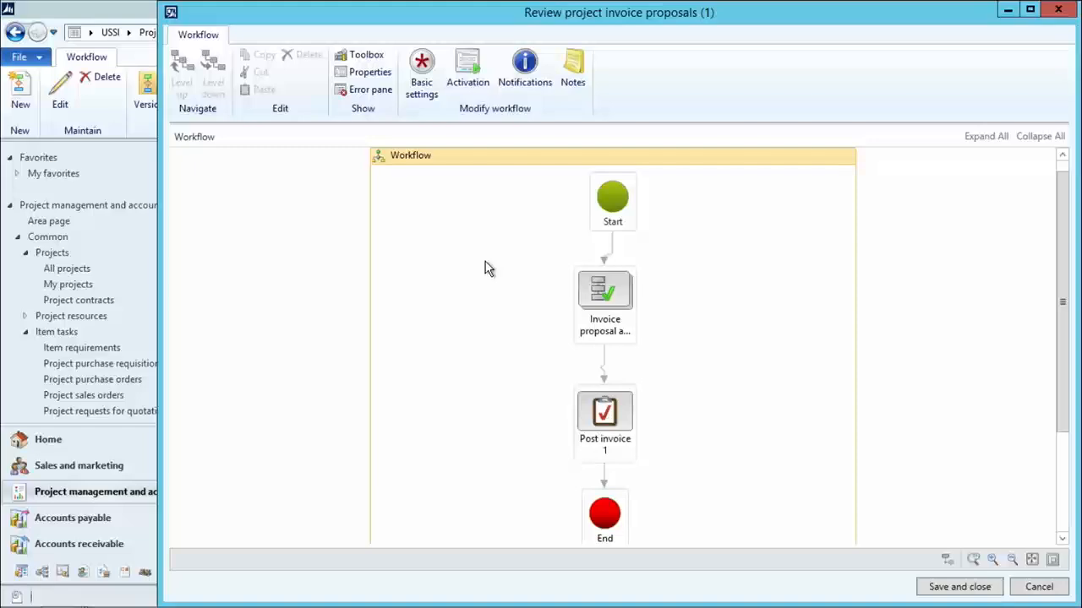
# Display the workflow elements, enable automatic actions for the Invoice proposal approval element, and add a condition.
pyautogui.click(359, 57)
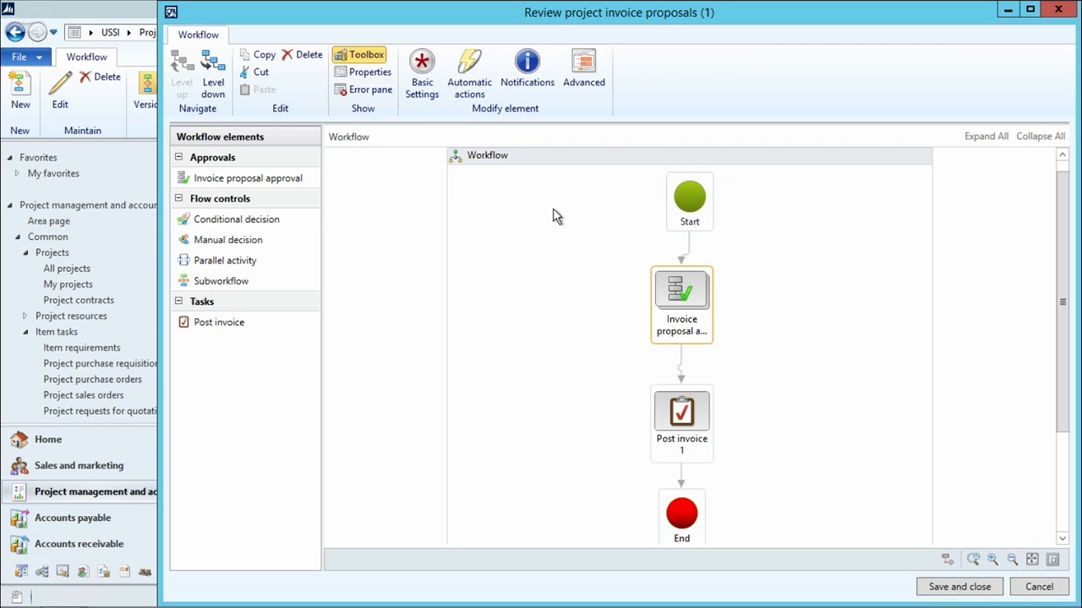
pyautogui.click(468, 89)
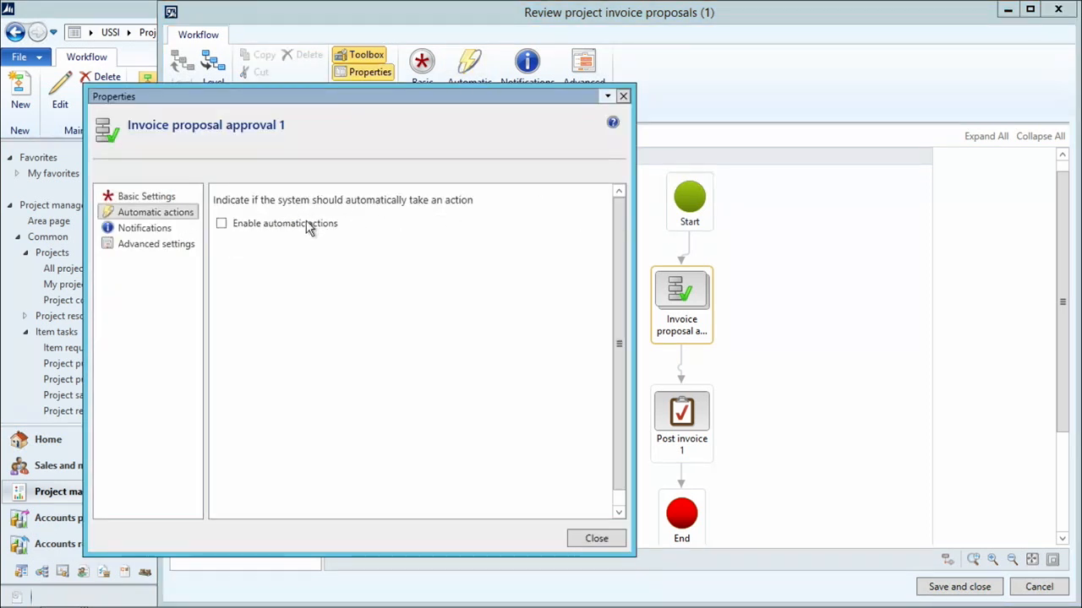
pyautogui.click(222, 223)
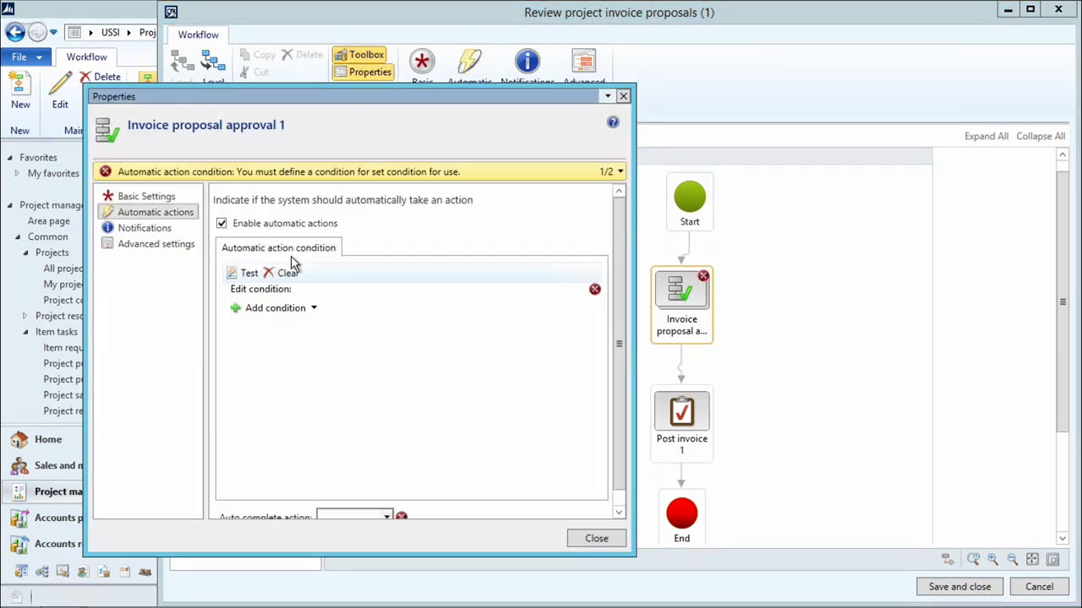
pyautogui.click(314, 309)
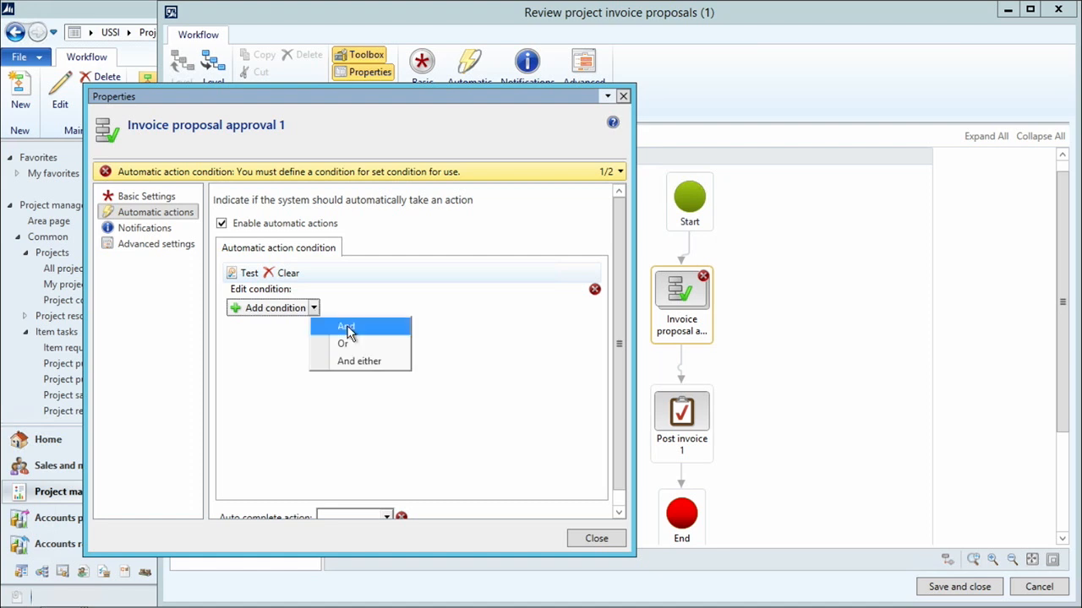
pyautogui.click(347, 328)
# Set the automatic action condition's field to Invoice proposal.Invoicing method.
pyautogui.moveTo(404, 488); pyautogui.dragTo(545, 496)
pyautogui.click(333, 308)
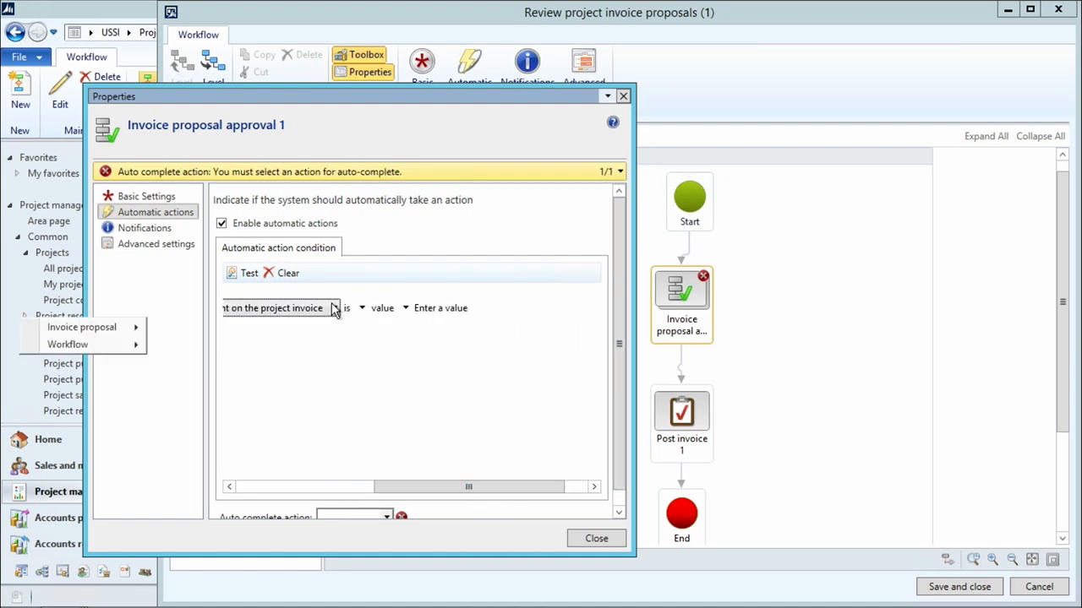
pyautogui.click(334, 309)
pyautogui.moveTo(422, 490); pyautogui.dragTo(320, 495)
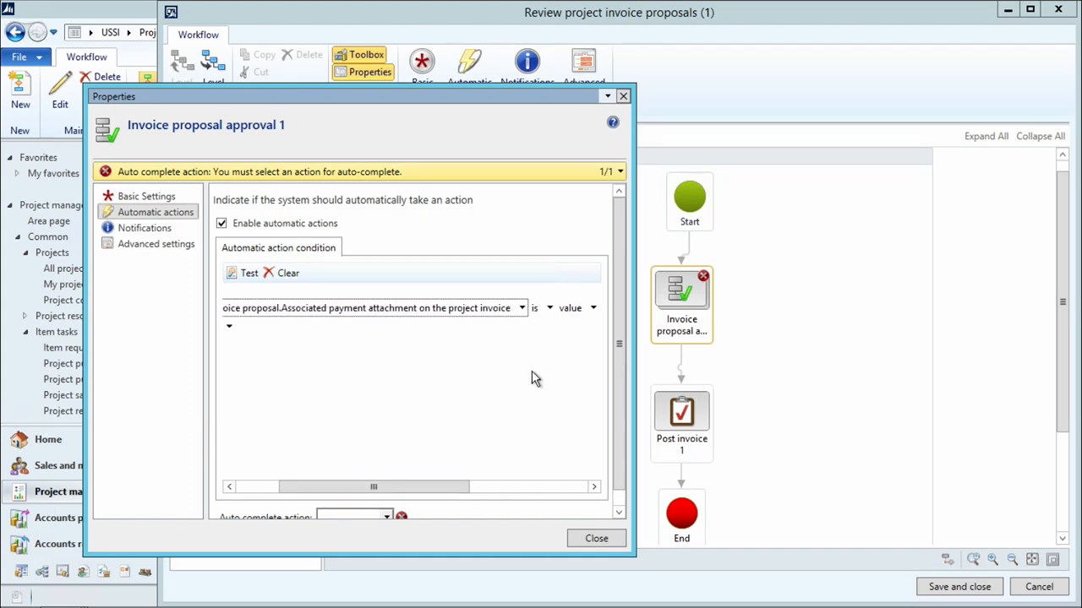
pyautogui.click(522, 308)
pyautogui.moveTo(283, 327)
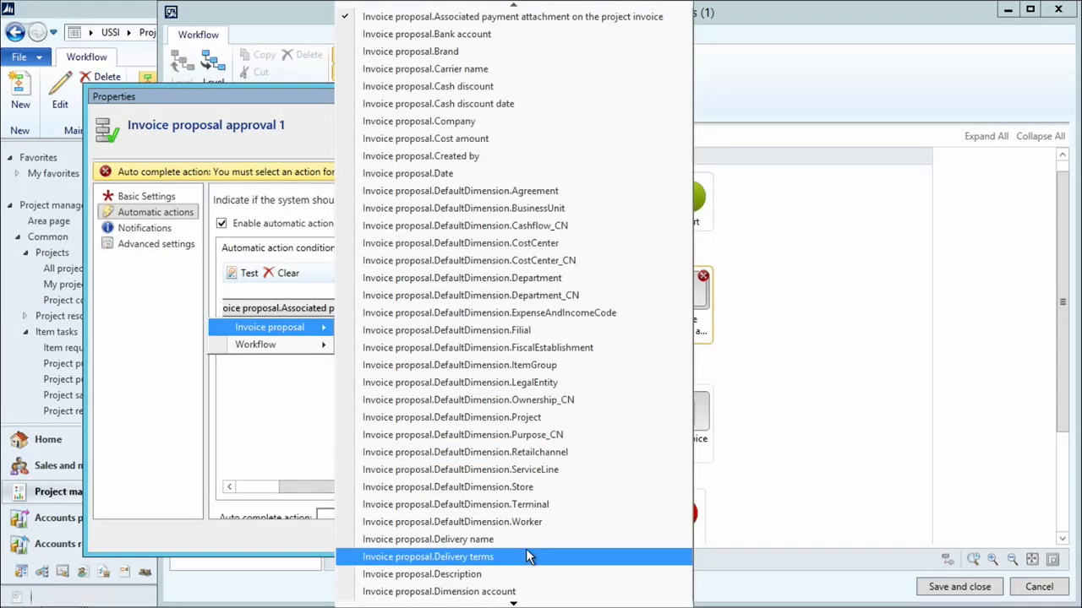
pyautogui.scroll(-5, 526, 554)
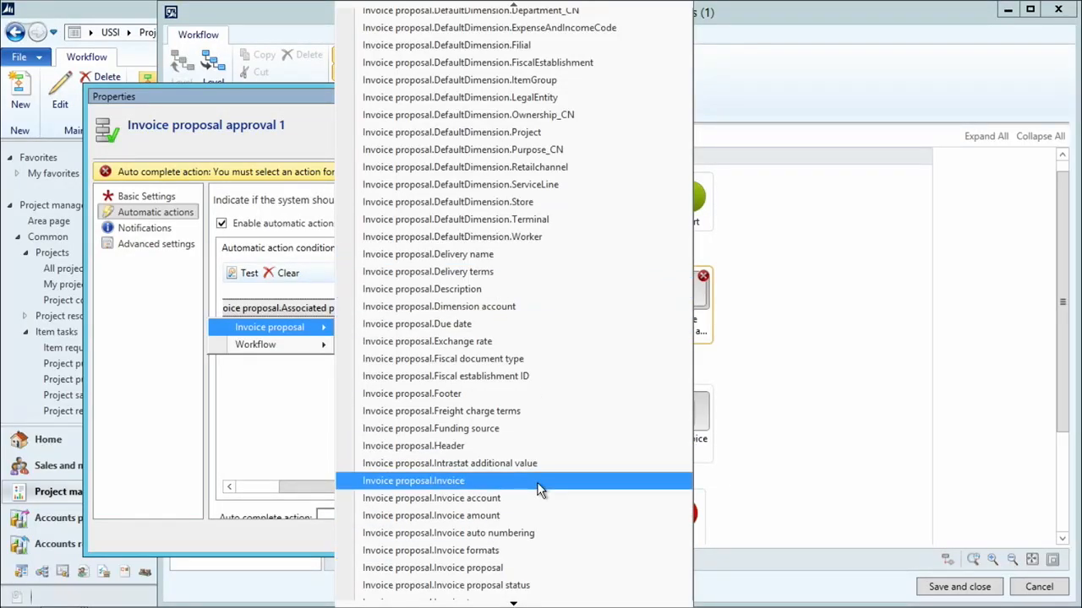
pyautogui.scroll(-15, 539, 488)
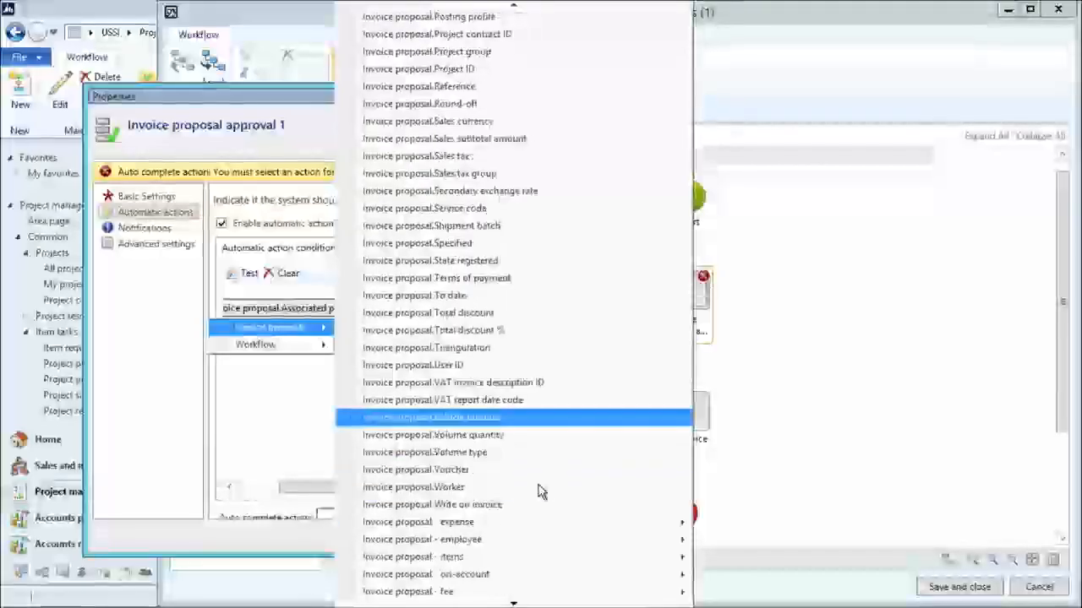
pyautogui.scroll(7, 544, 488)
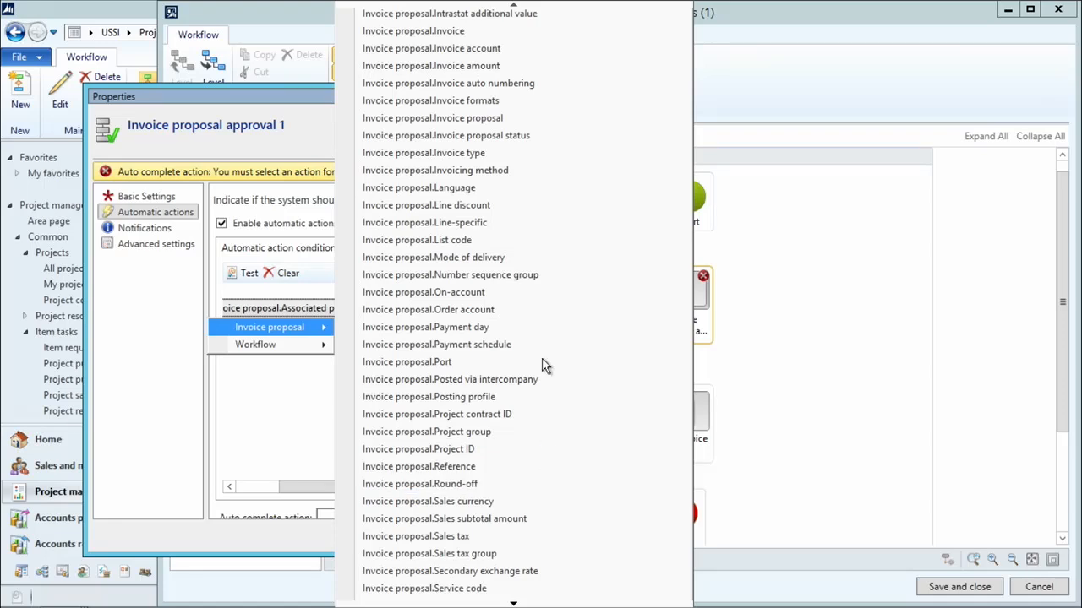
pyautogui.click(487, 170)
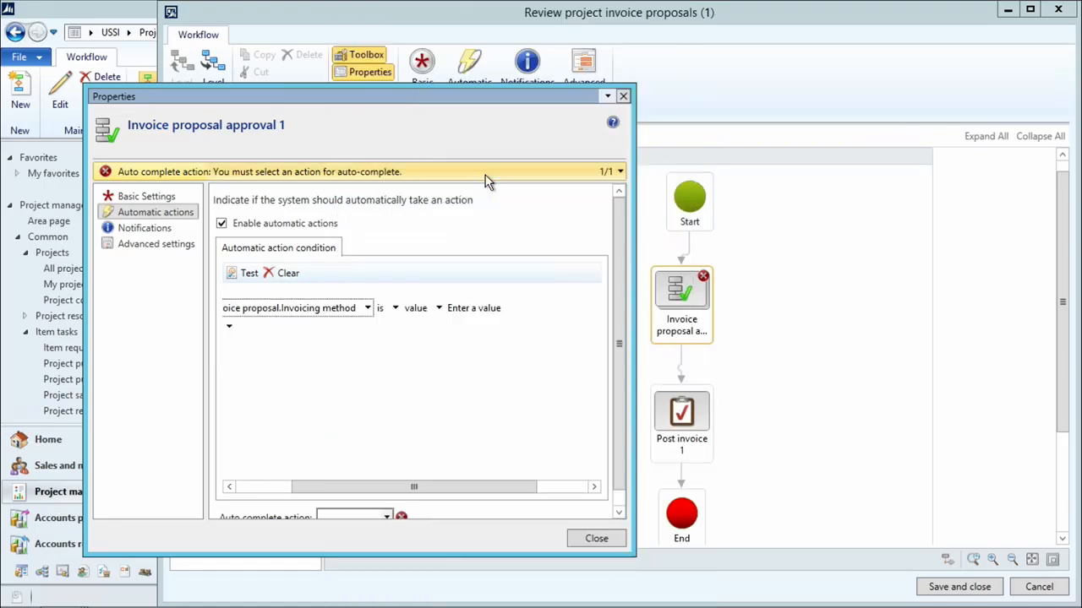
# Set the invoicing method condition's value to Progress and check the other available methods.
pyautogui.click(436, 309)
pyautogui.click(463, 326)
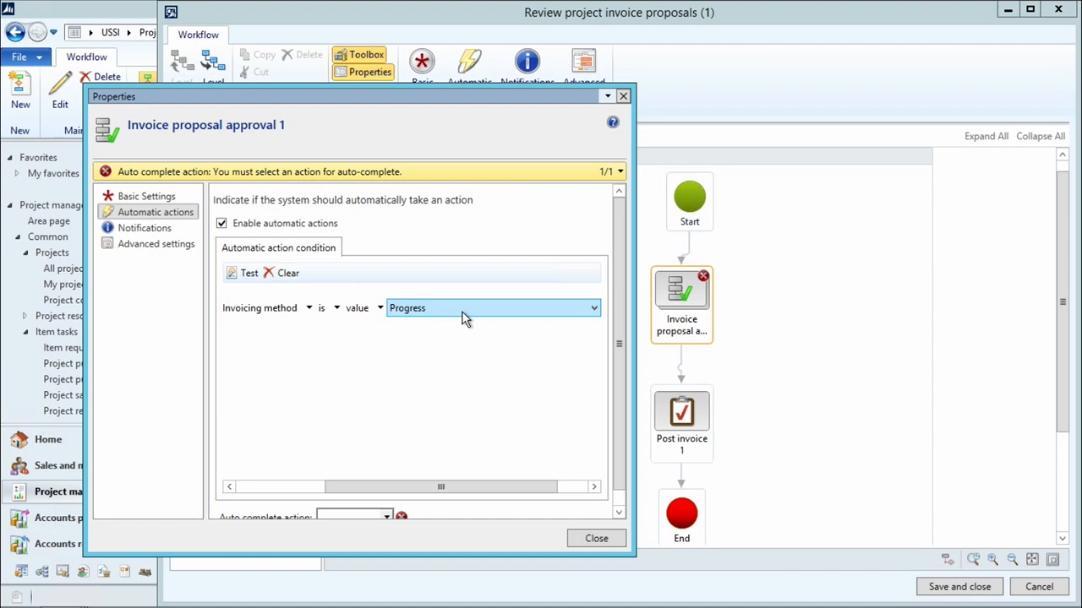
pyautogui.click(595, 309)
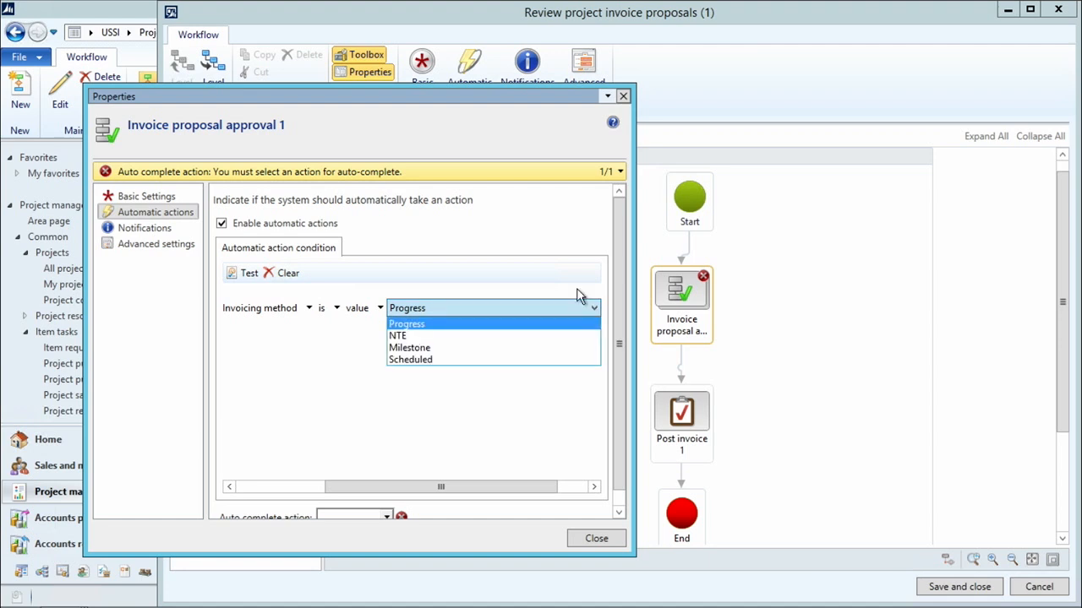
# Change the automatic action condition's field to Invoice proposal.Invoice type.
pyautogui.click(291, 311)
pyautogui.moveTo(369, 488); pyautogui.dragTo(295, 491)
pyautogui.click(413, 309)
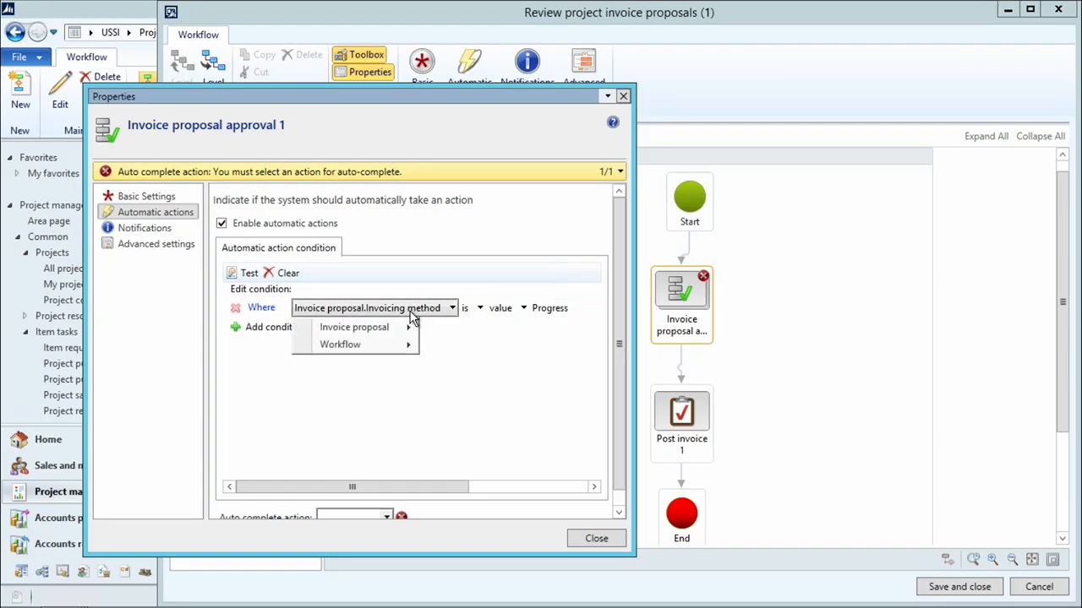
pyautogui.moveTo(410, 328)
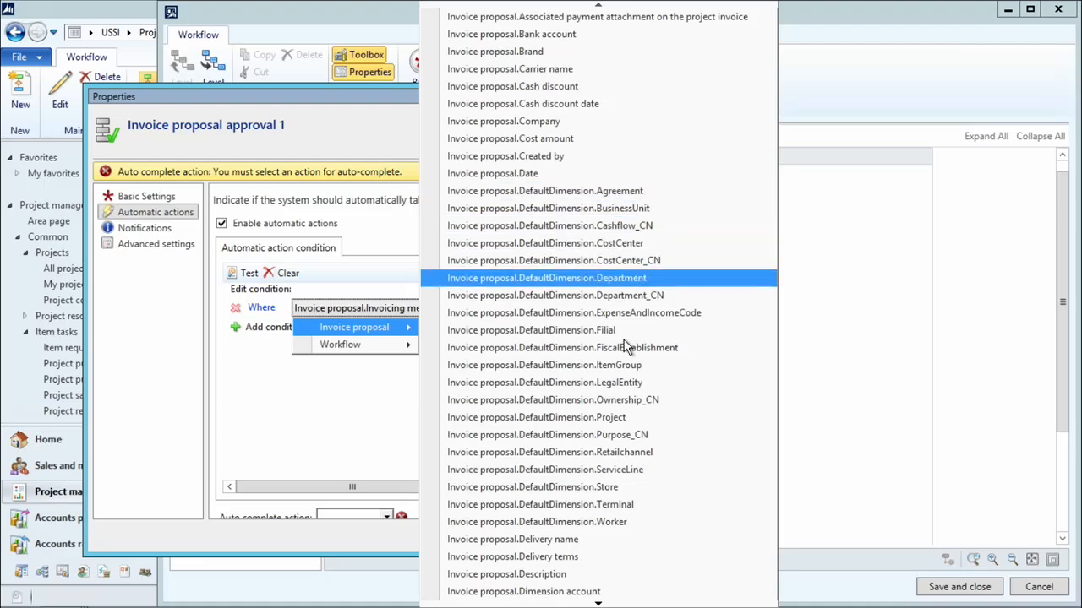
pyautogui.scroll(-4, 640, 388)
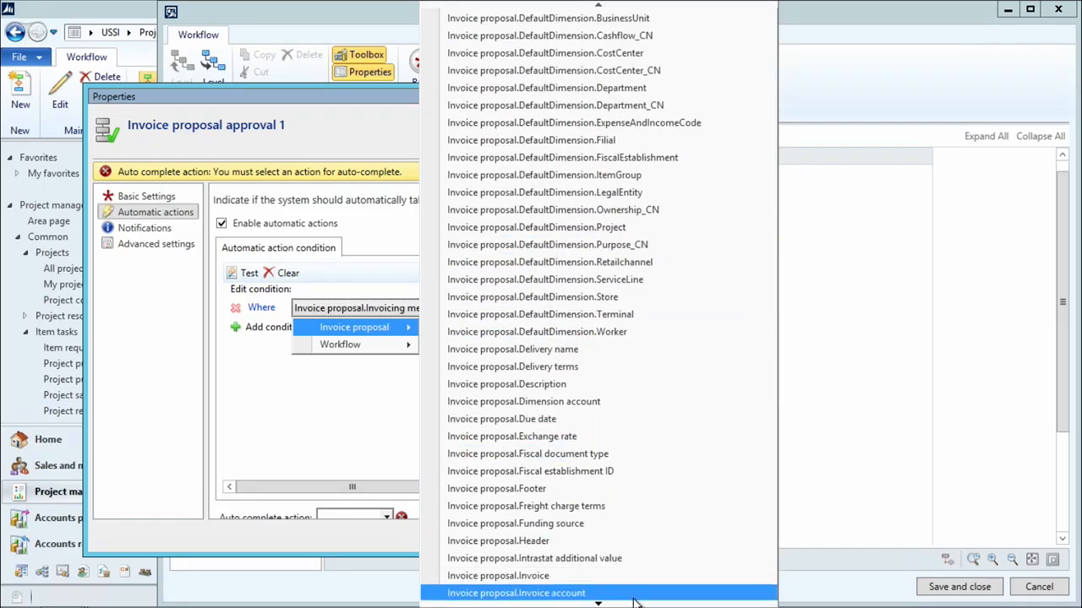
pyautogui.scroll(-4, 630, 583)
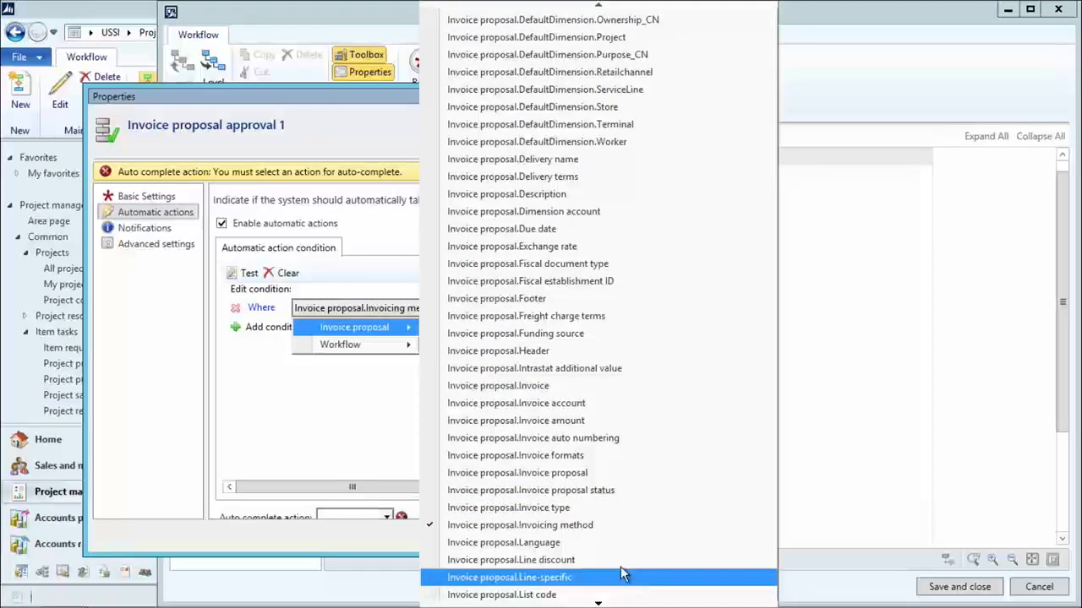
pyautogui.click(534, 507)
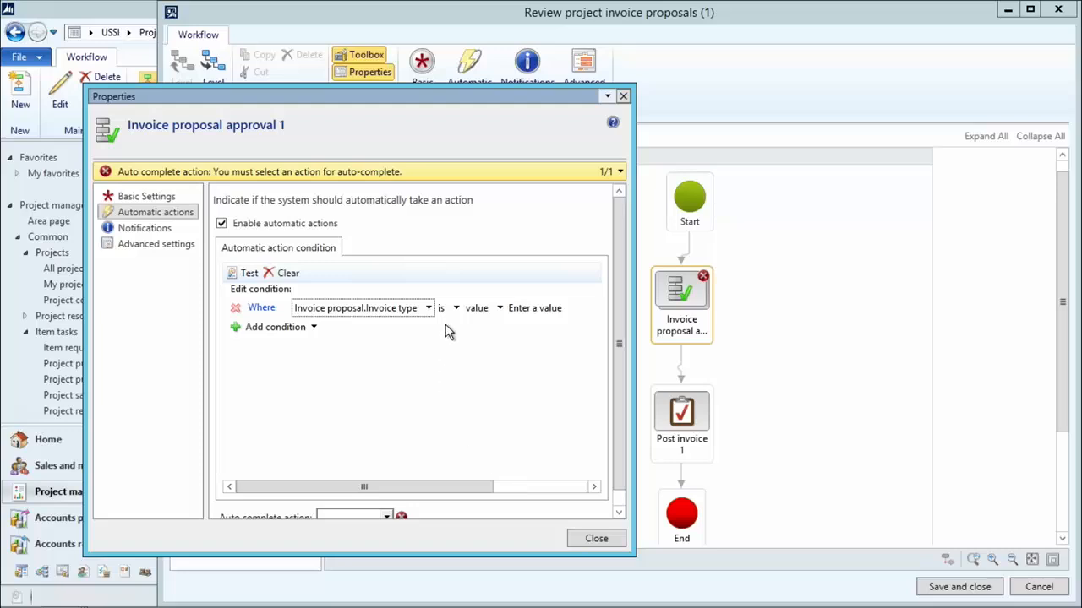
# Set the invoice type condition's value to Invoice after checking the other available invoice types.
pyautogui.click(500, 309)
pyautogui.click(524, 311)
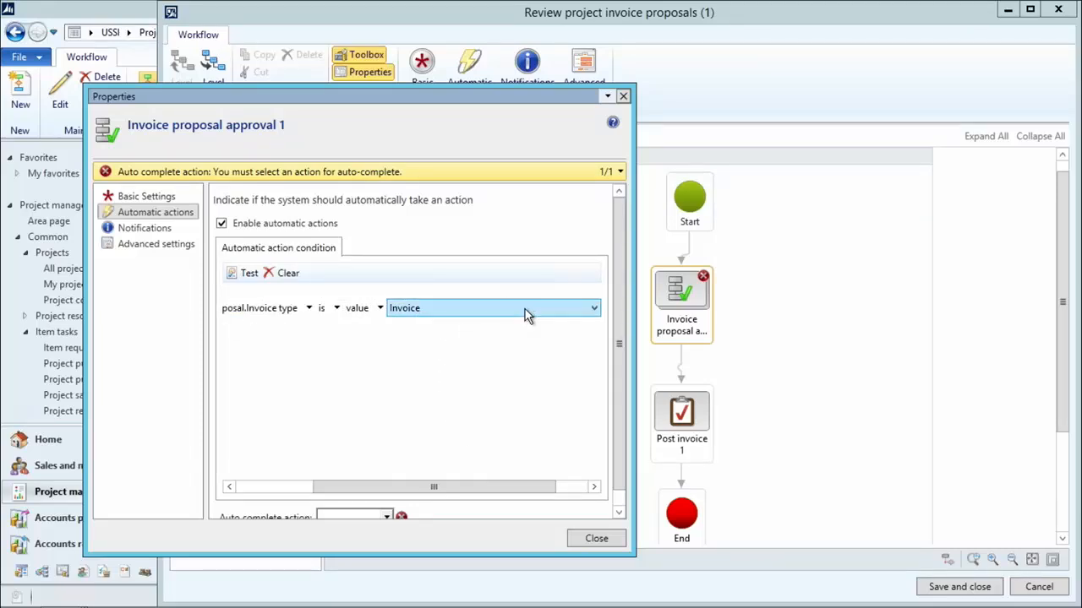
pyautogui.click(594, 310)
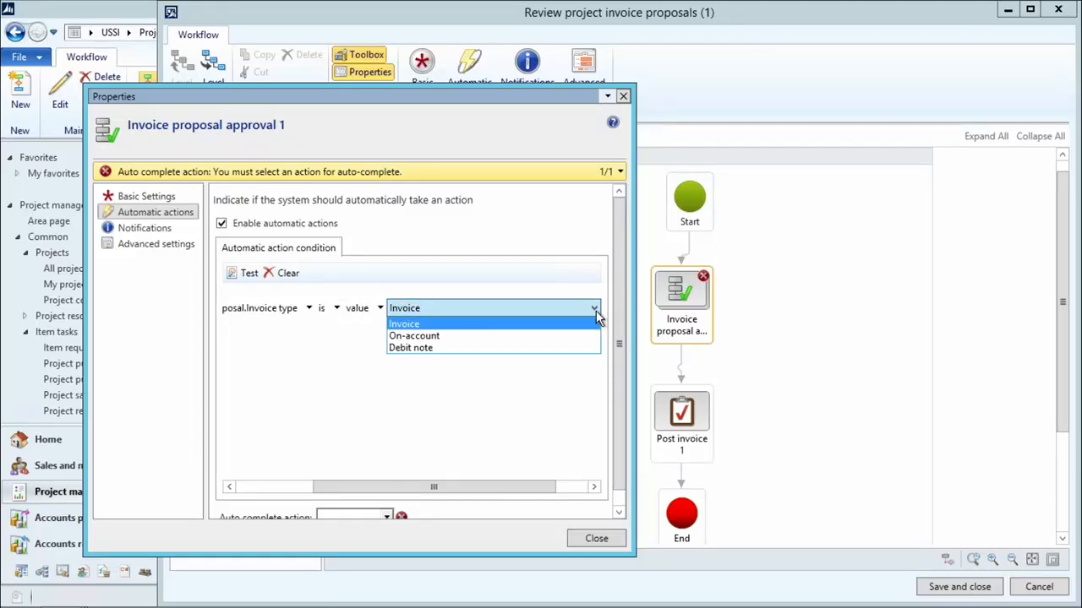
pyautogui.click(392, 329)
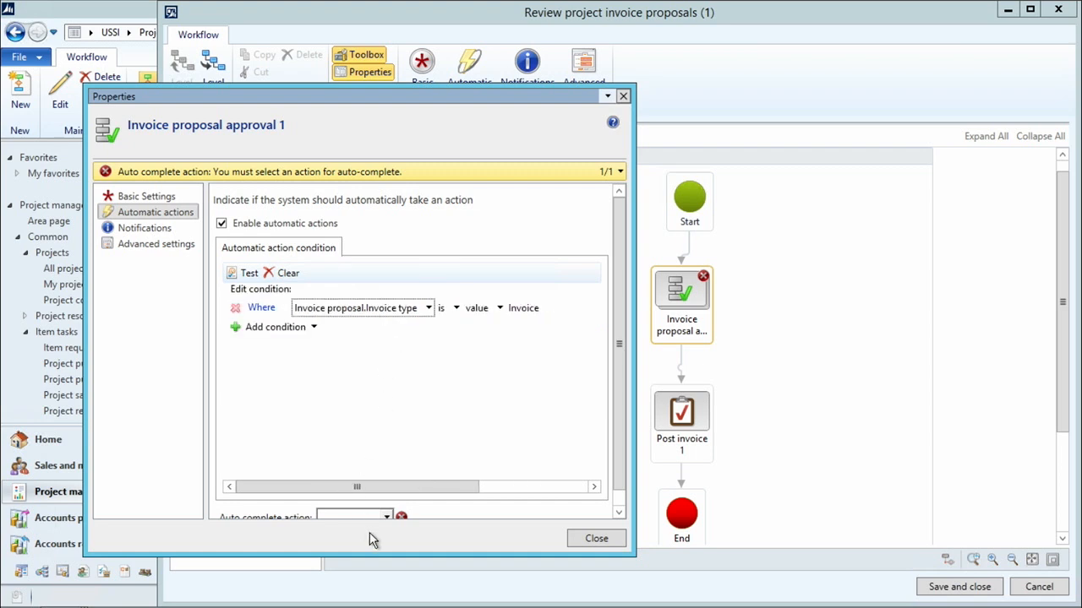
# Set the auto complete action of the invoice proposal approval to Approve, then save and close the workflow.
pyautogui.click(387, 519)
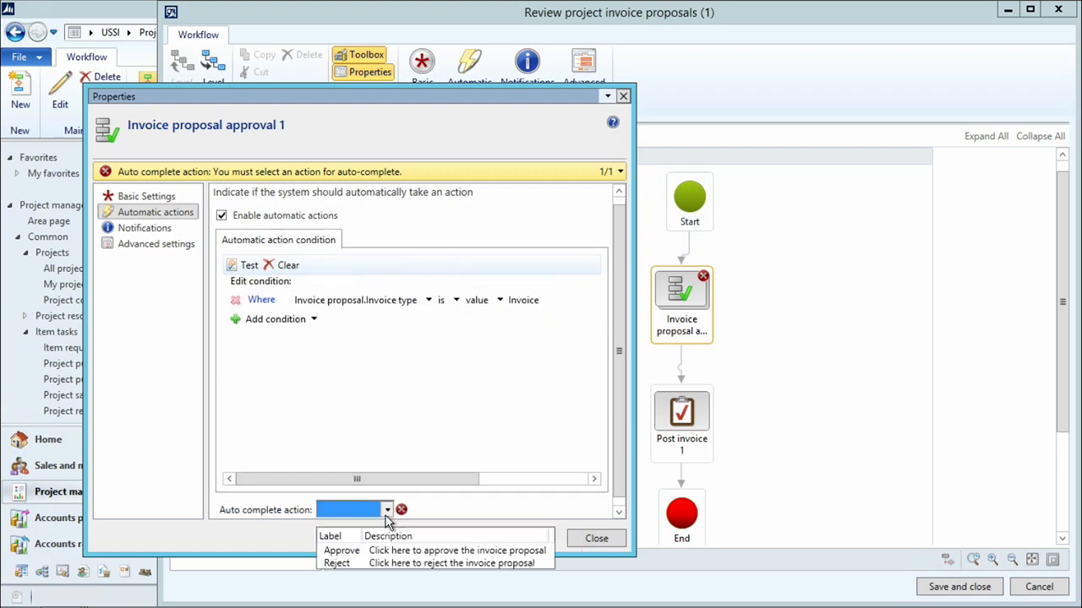
pyautogui.click(353, 550)
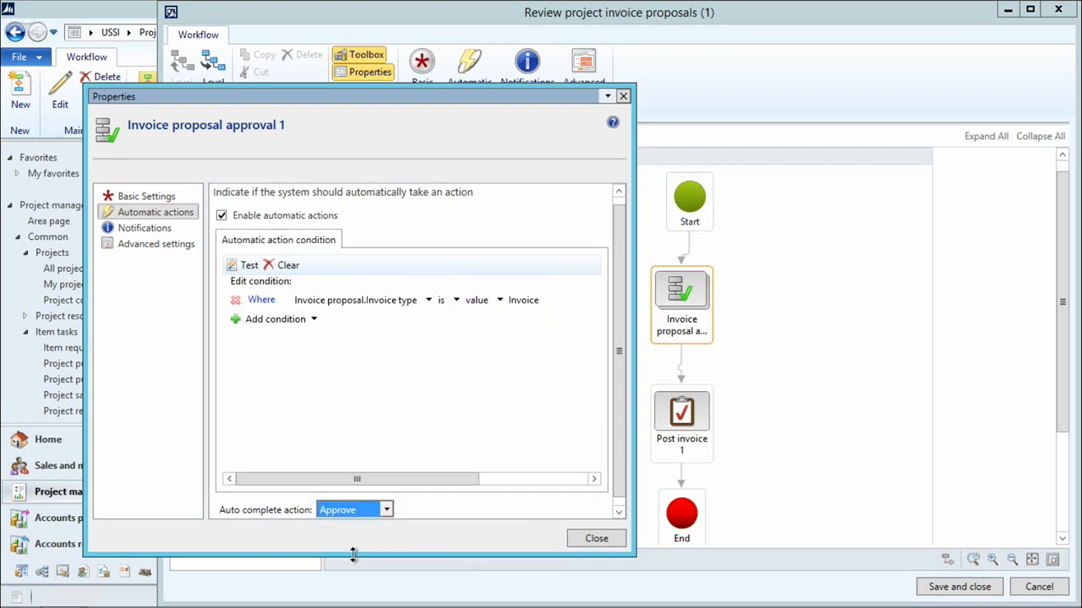
pyautogui.click(595, 538)
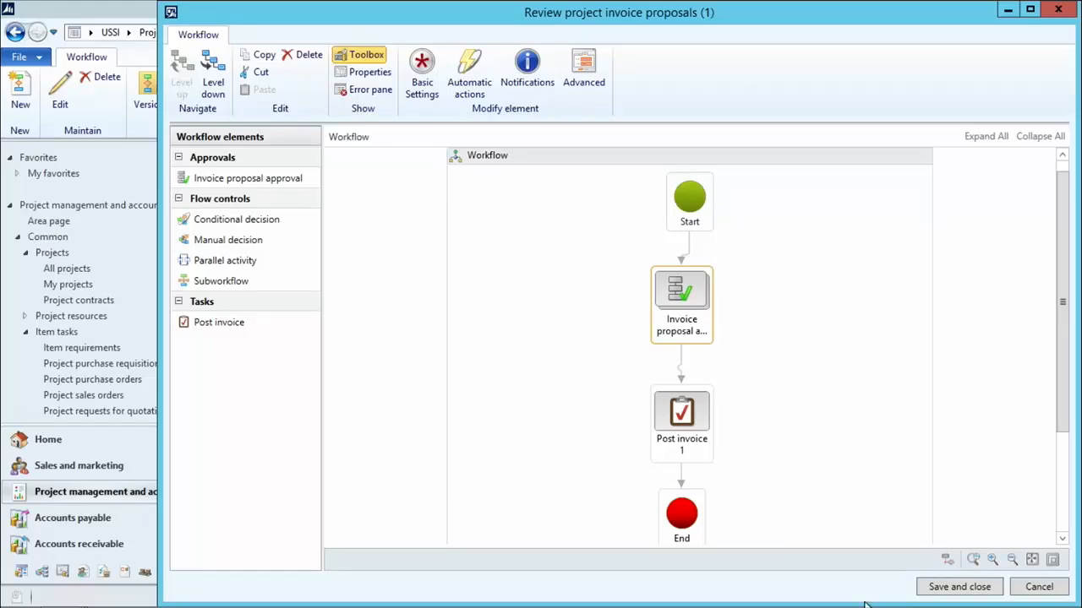
pyautogui.click(980, 591)
pyautogui.click(612, 404)
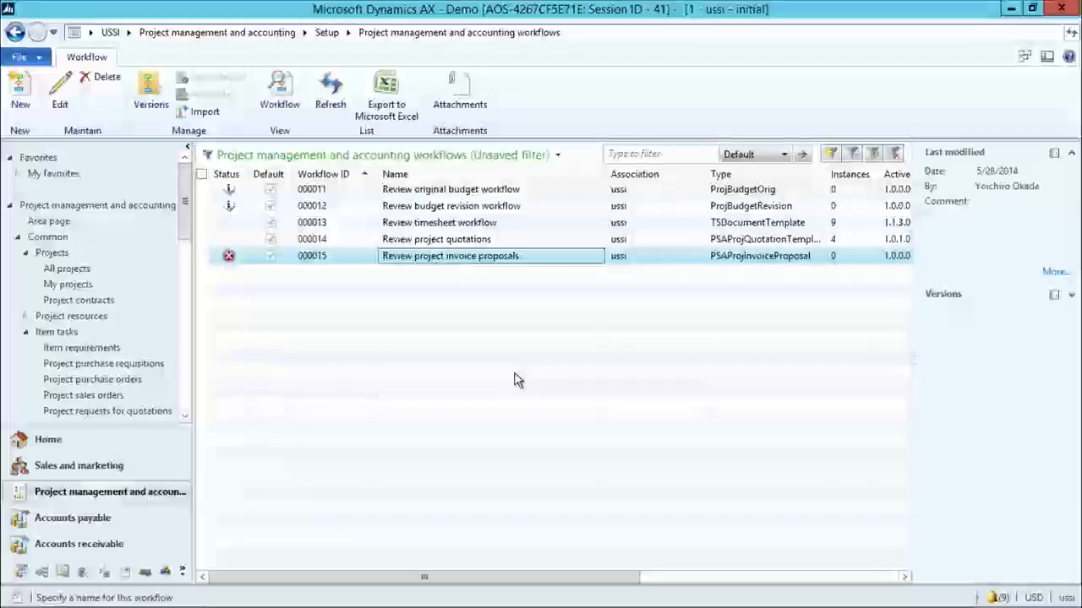
# Enable processing invoice proposals in workflow in the invoice settings of the Project management and accounting parameters.
pyautogui.click(78, 300)
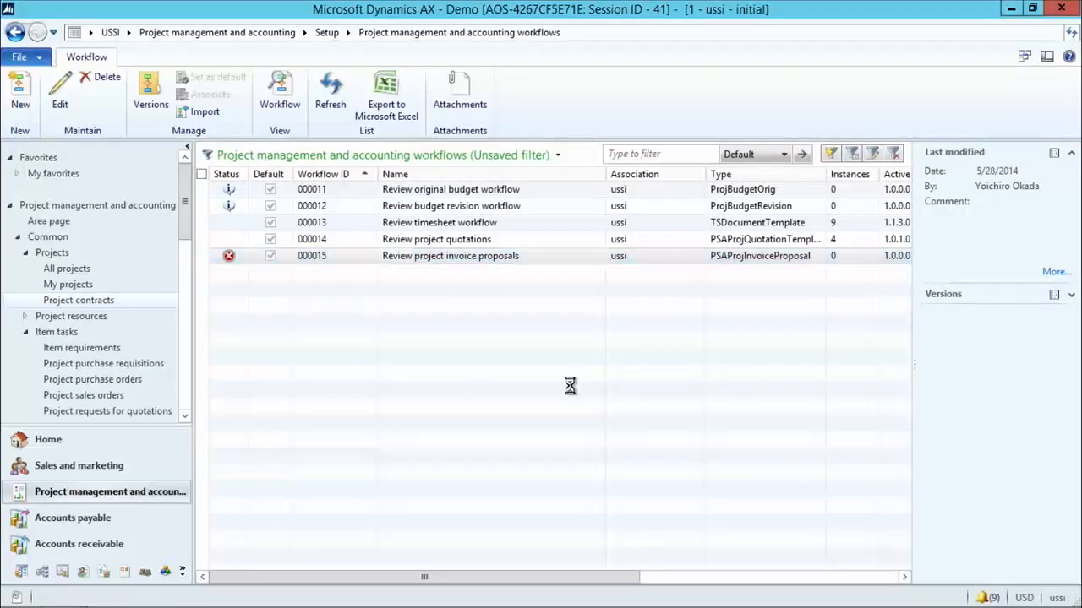
pyautogui.click(303, 32)
pyautogui.click(330, 48)
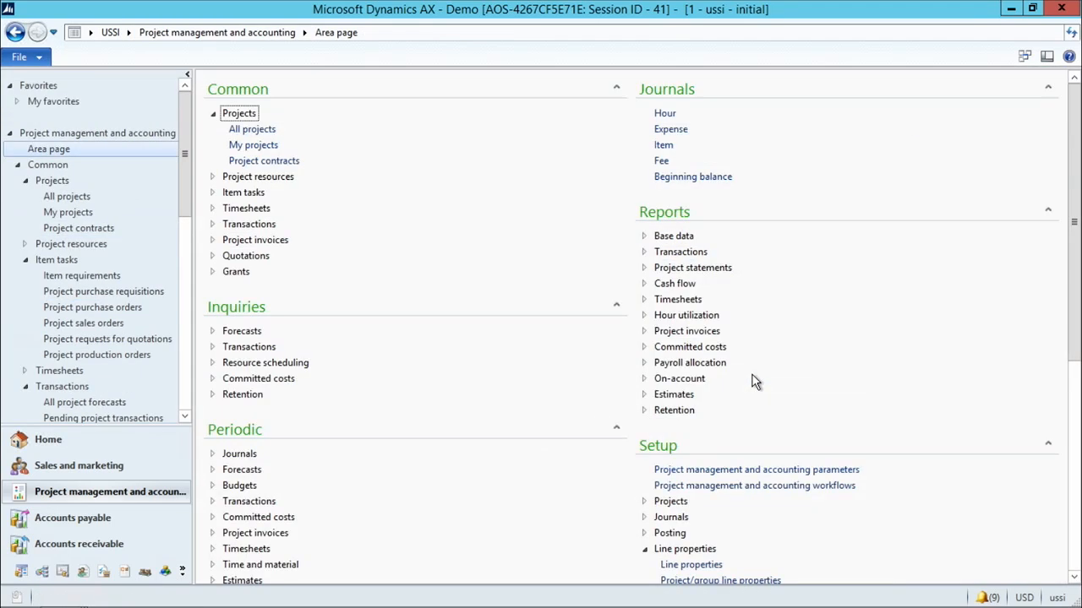
pyautogui.click(751, 470)
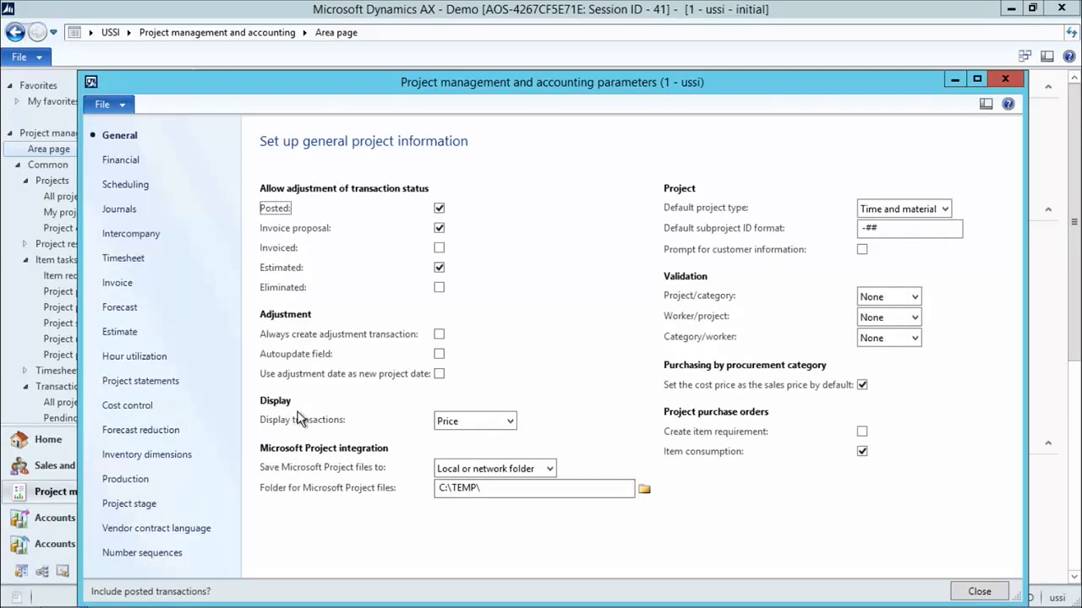
pyautogui.click(112, 288)
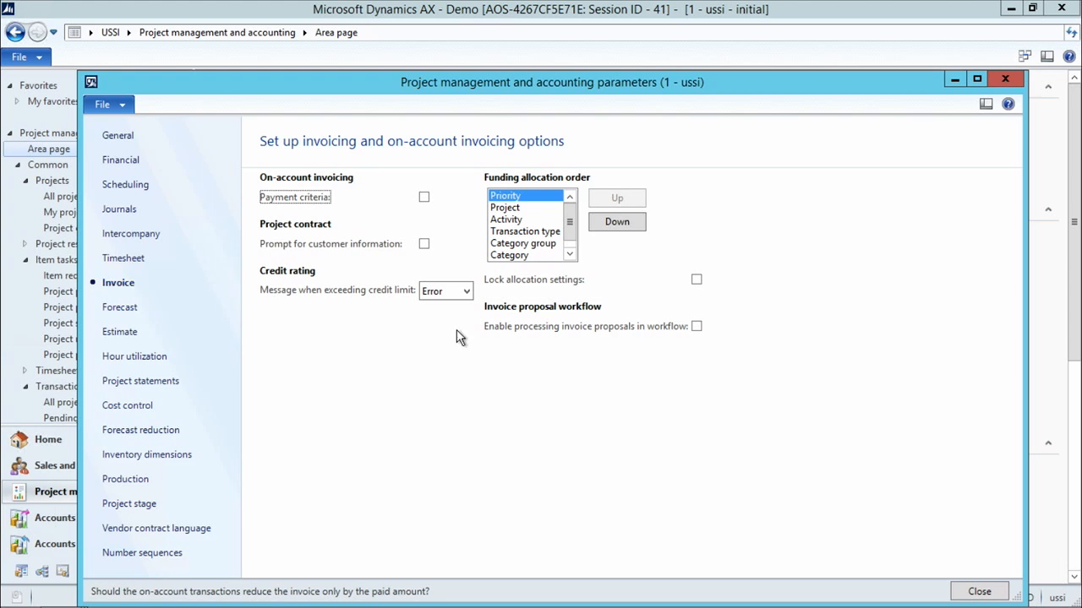
pyautogui.click(692, 331)
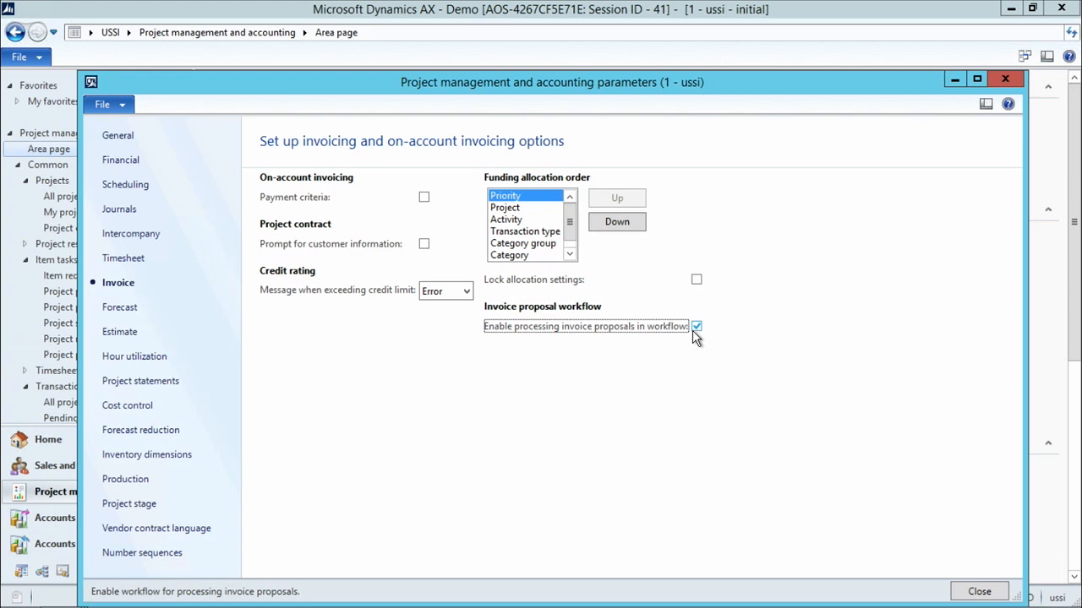
pyautogui.click(964, 589)
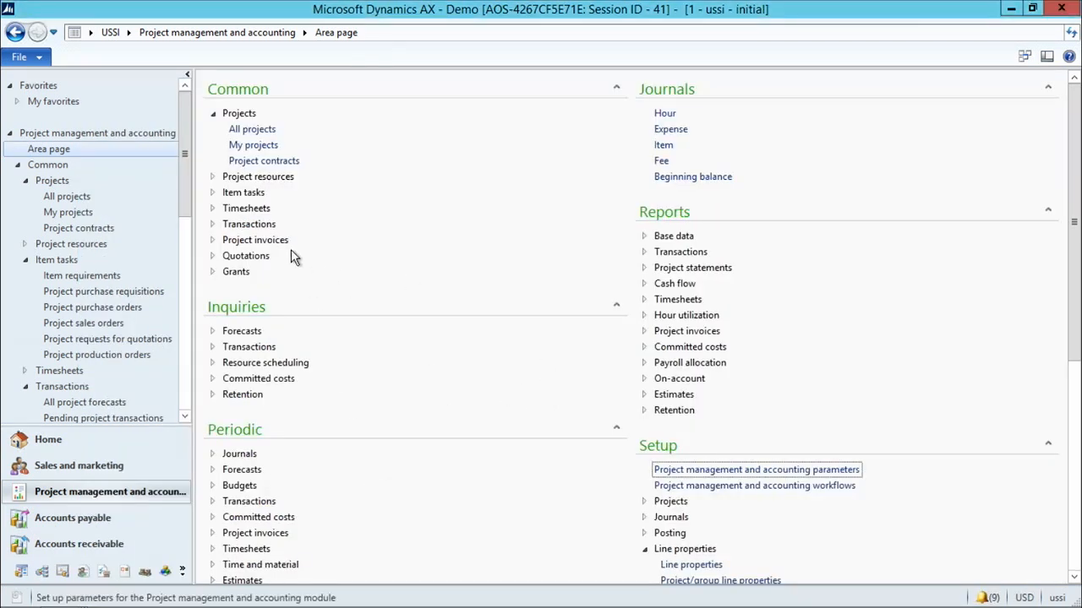
# Open the list of project invoice proposals to check the workflow submission option.
pyautogui.click(217, 241)
pyautogui.click(257, 256)
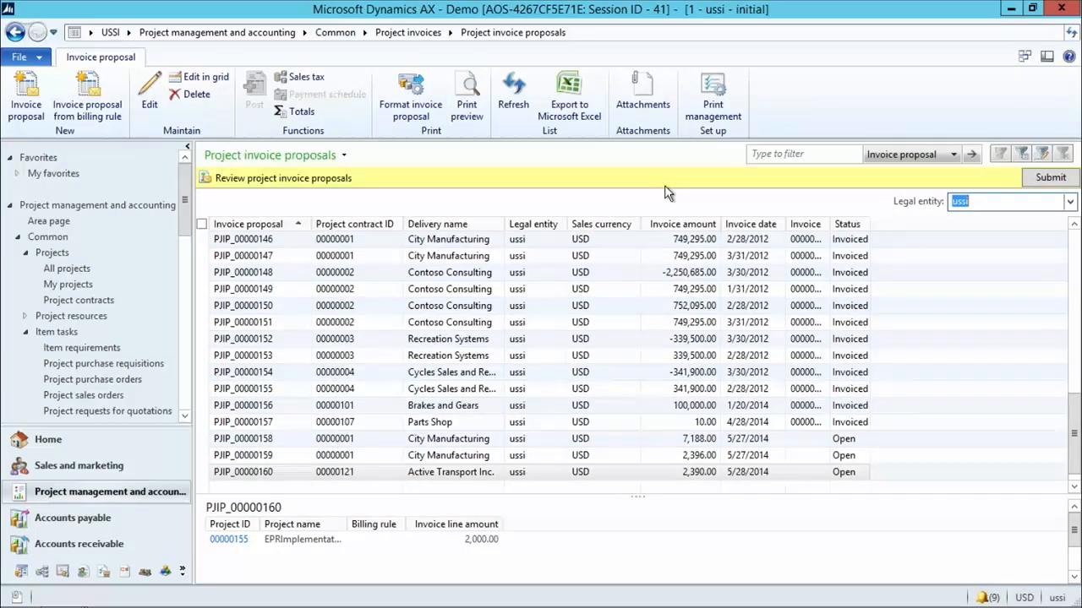
# Disable processing invoice proposals in workflow in the project accounting invoice parameters and return to the project invoice proposals list.
pyautogui.click(305, 32)
pyautogui.click(312, 50)
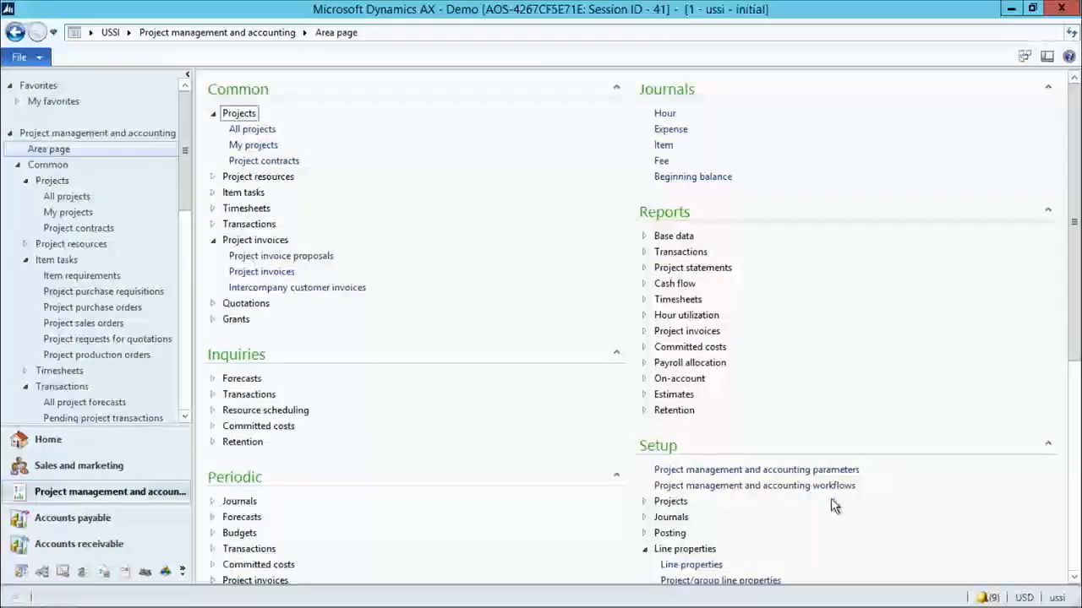
pyautogui.click(757, 470)
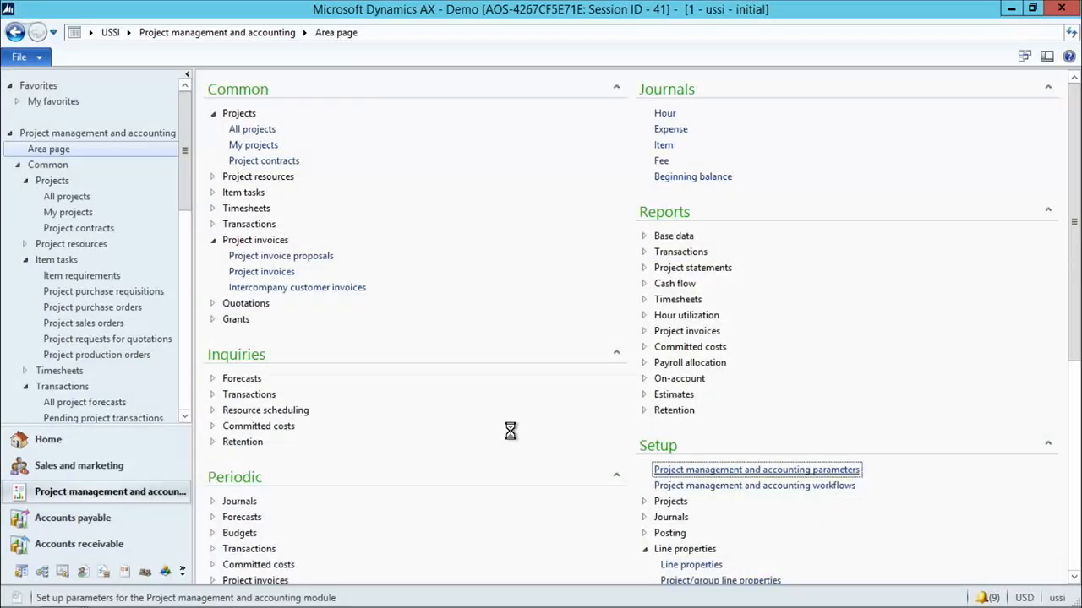
pyautogui.click(119, 284)
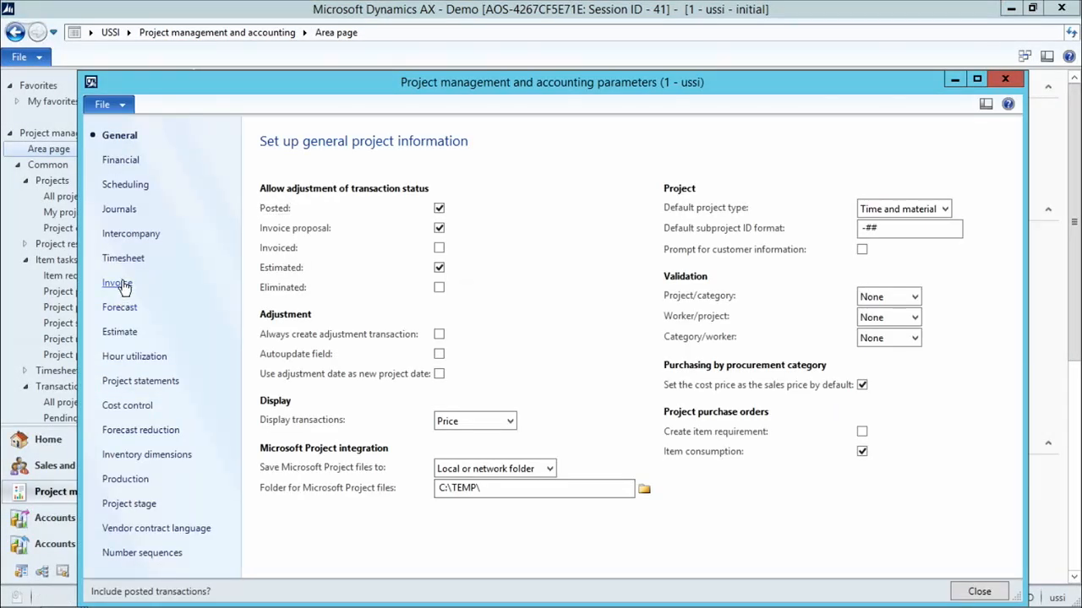
pyautogui.click(697, 327)
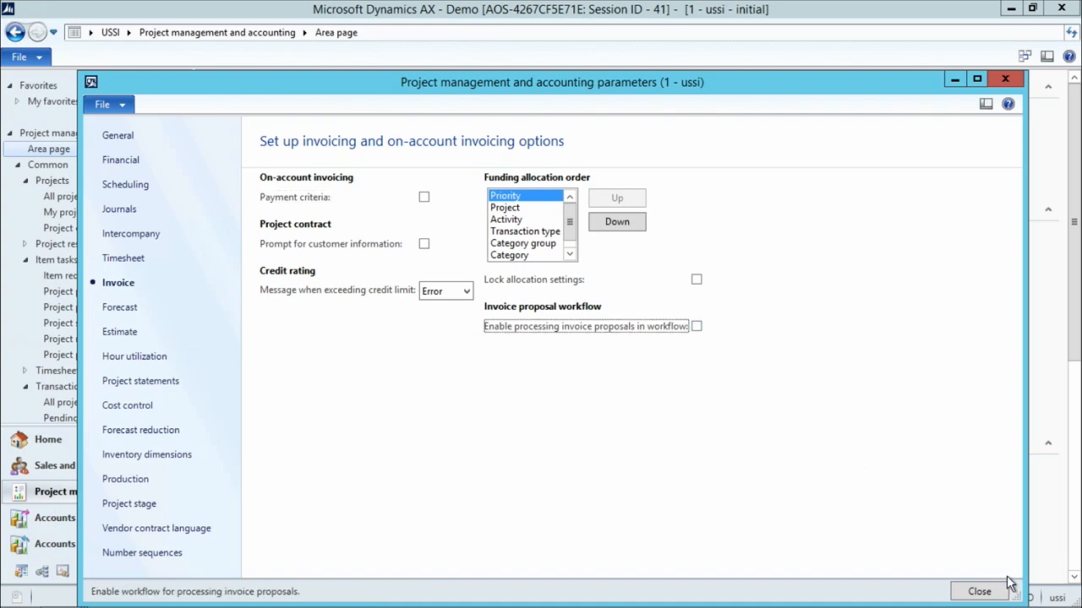
pyautogui.click(976, 590)
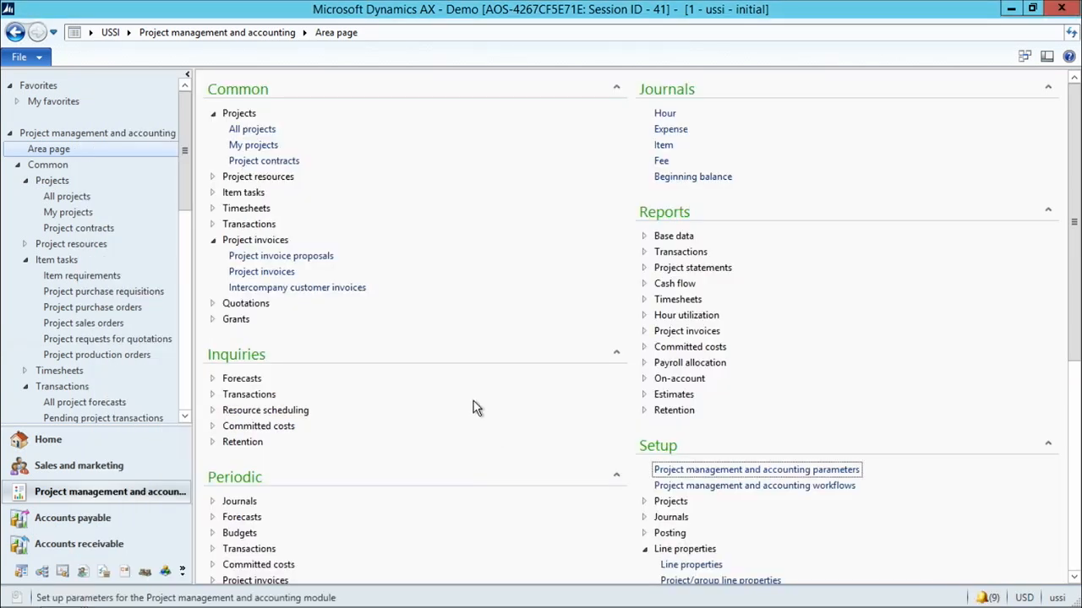
pyautogui.click(282, 256)
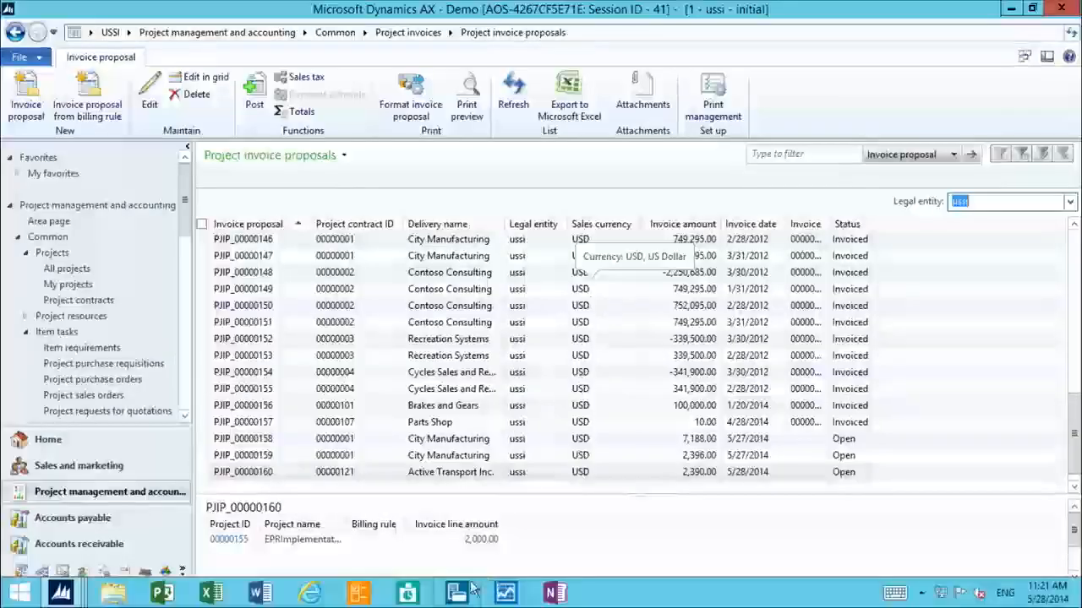
pyautogui.doubleClick(450, 486)
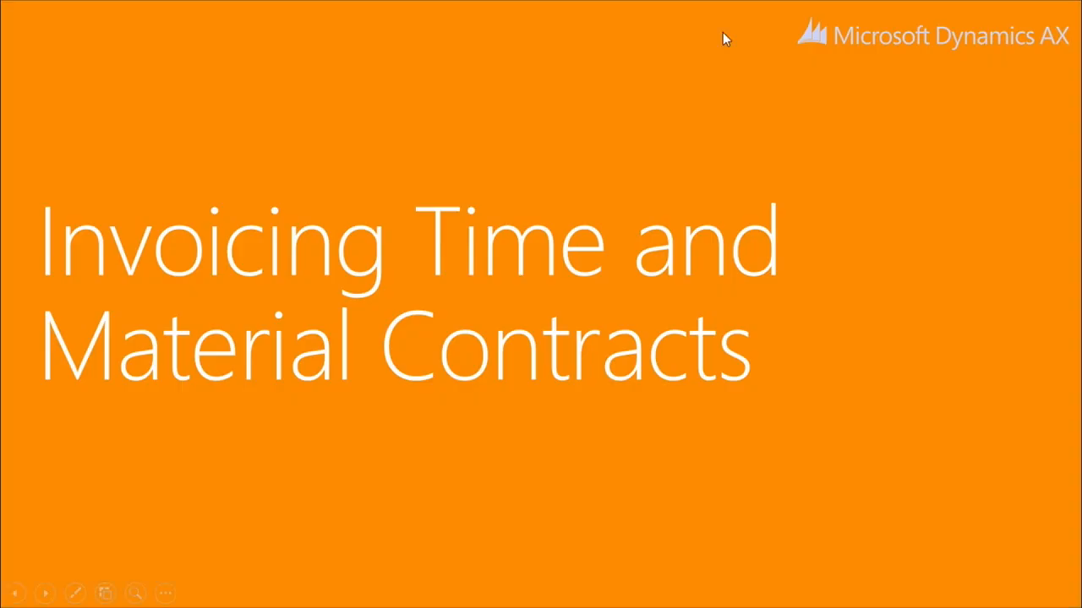
pyautogui.click(699, 287)
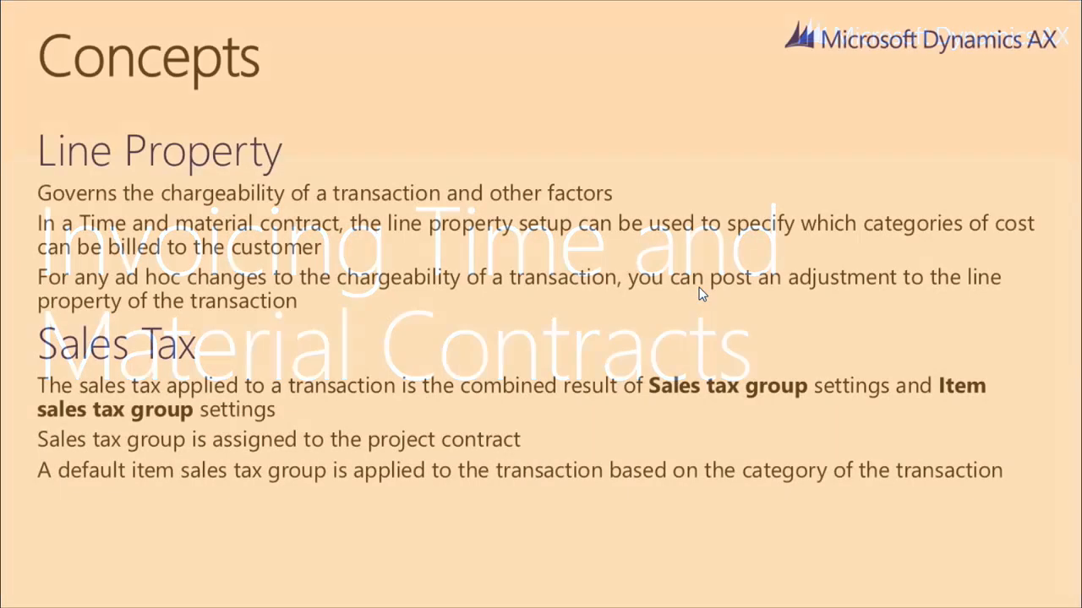